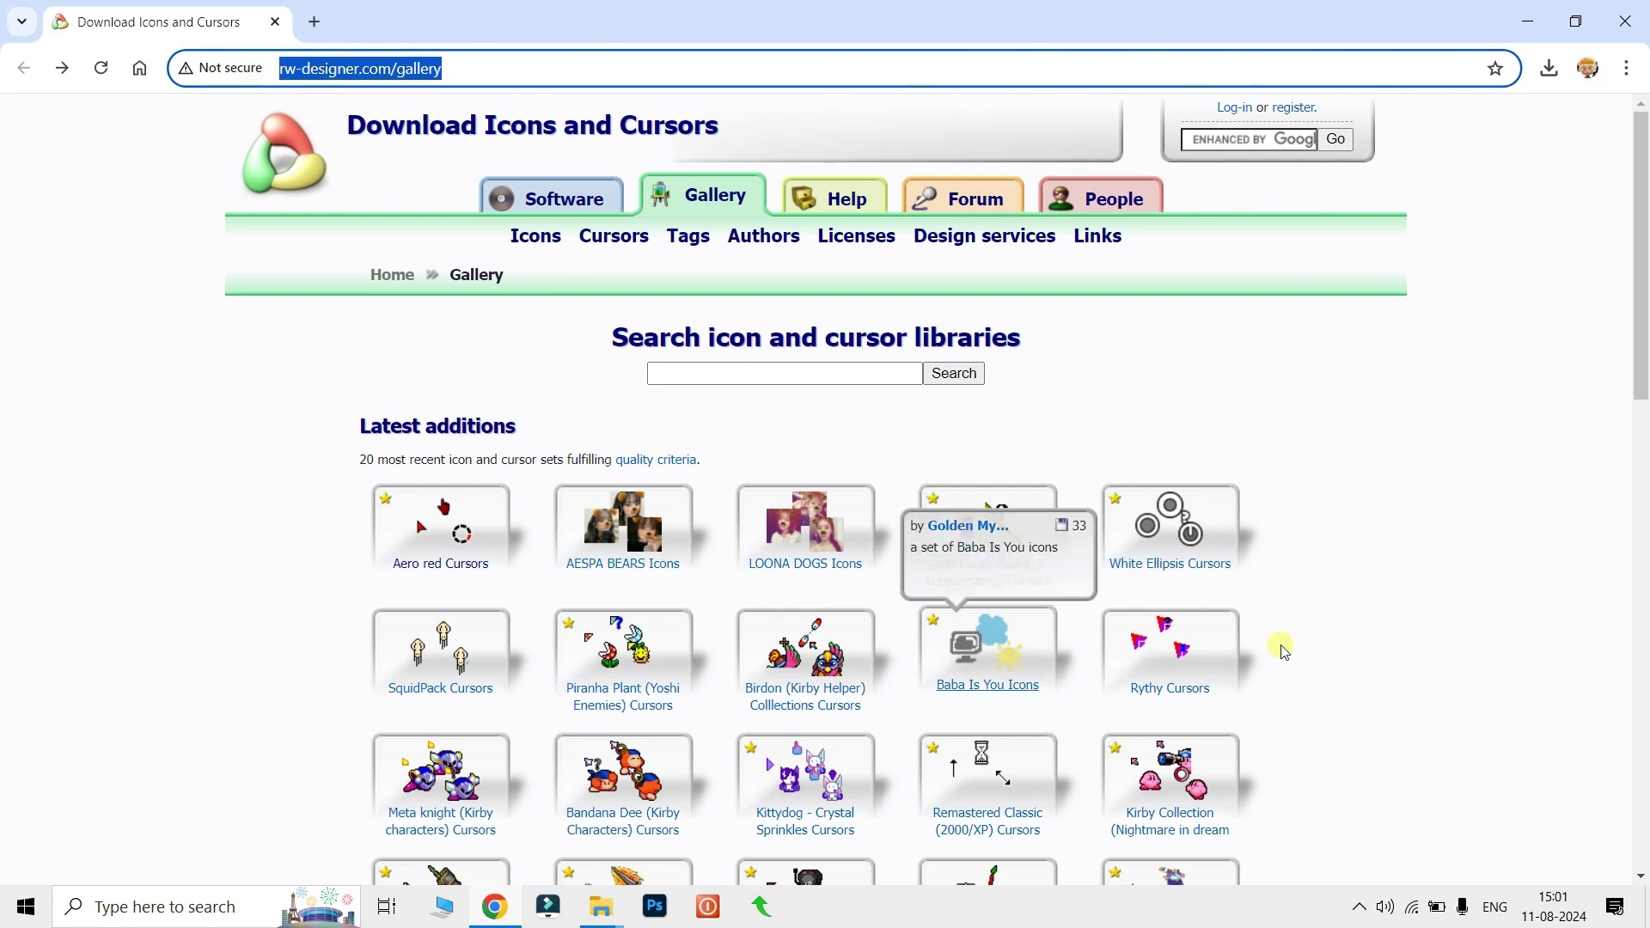
- Open the Minecraft - Diamond Edition cursor set among the most popular icons and cursors of July 2024 in the gallery
{"action": "mouse_move", "coordinate": [1220, 494]}
{"action": "scroll", "coordinate": [1151, 439], "scroll_direction": "down", "scroll_amount": 2}
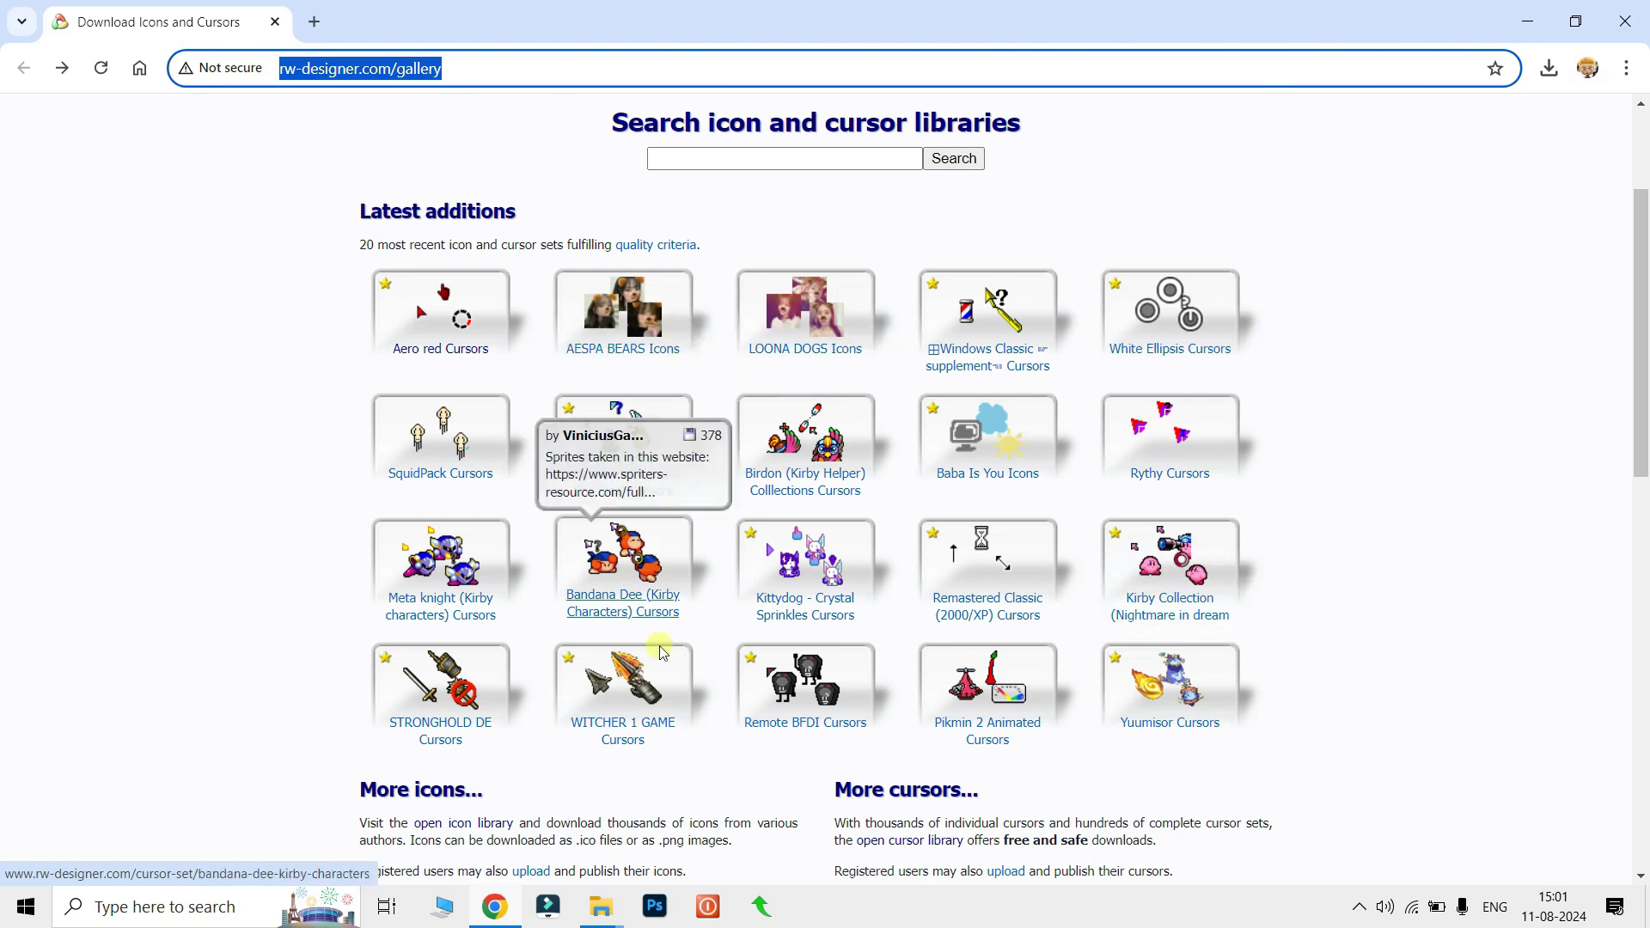
{"action": "mouse_move", "coordinate": [1064, 530]}
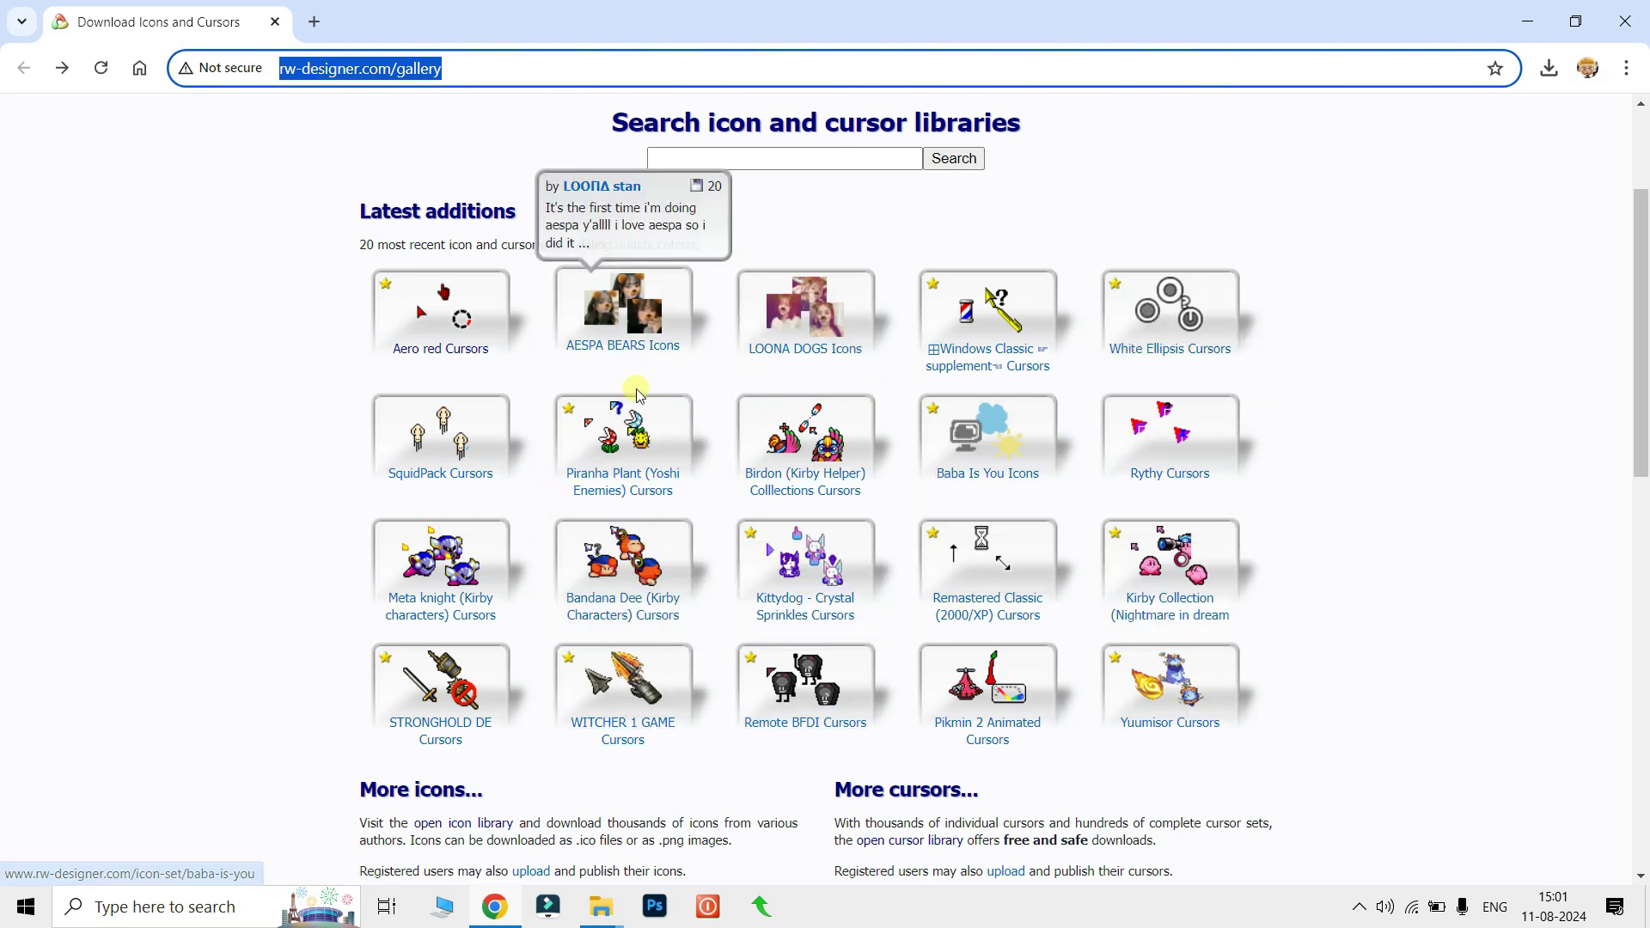
{"action": "scroll", "coordinate": [919, 564], "scroll_direction": "down", "scroll_amount": 9}
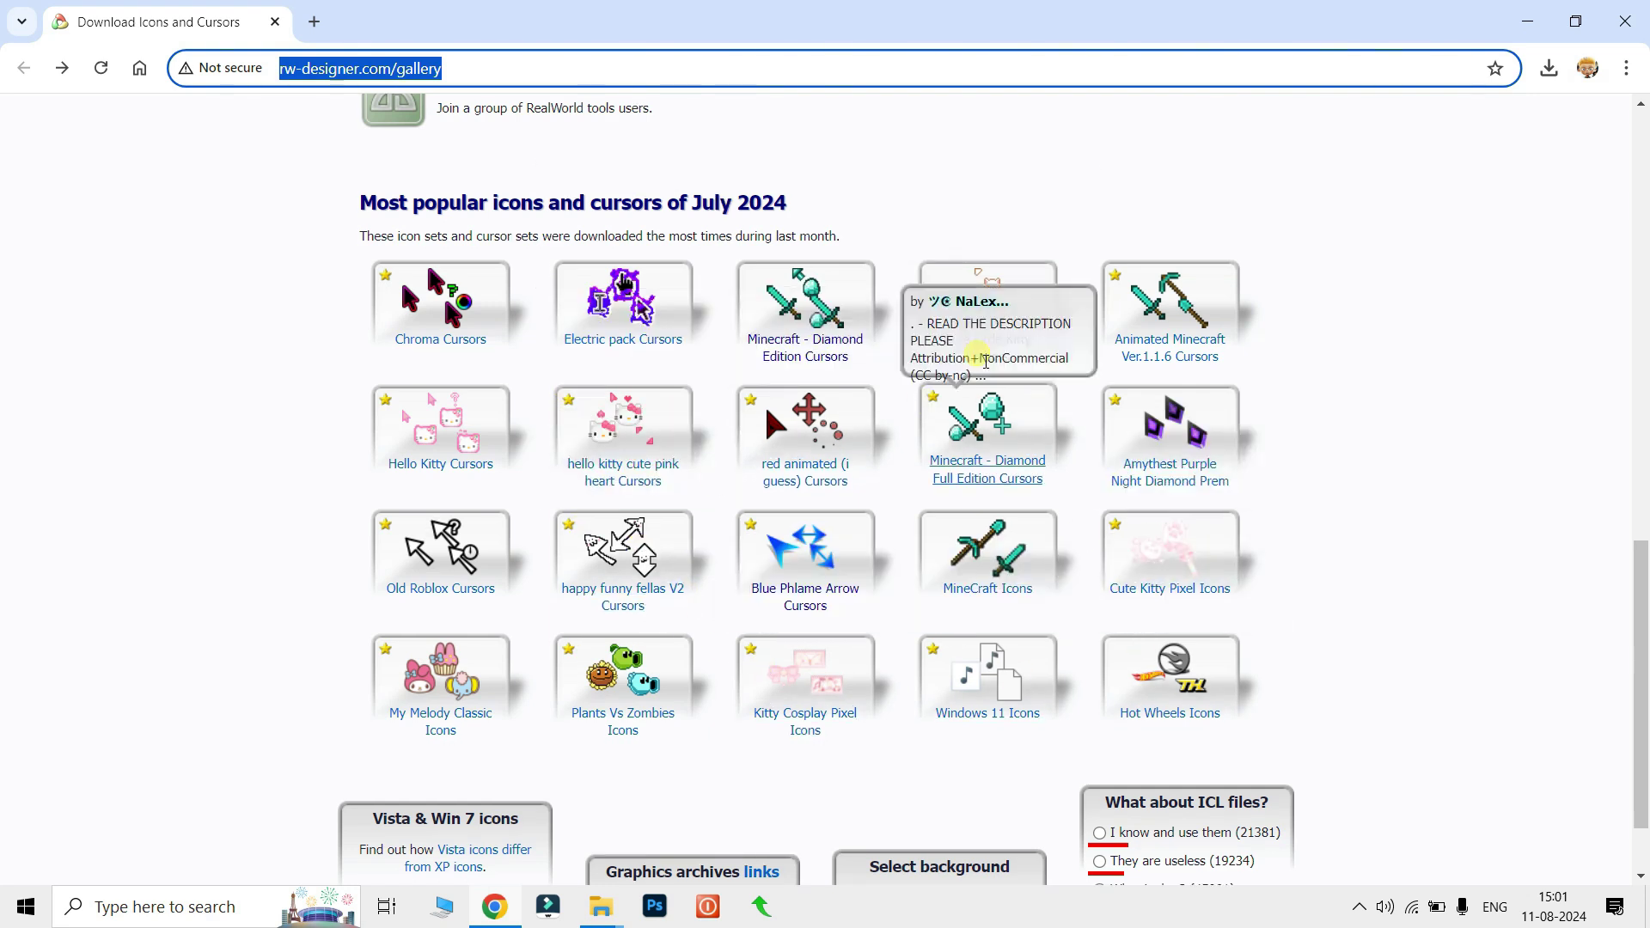
{"action": "mouse_move", "coordinate": [812, 308]}
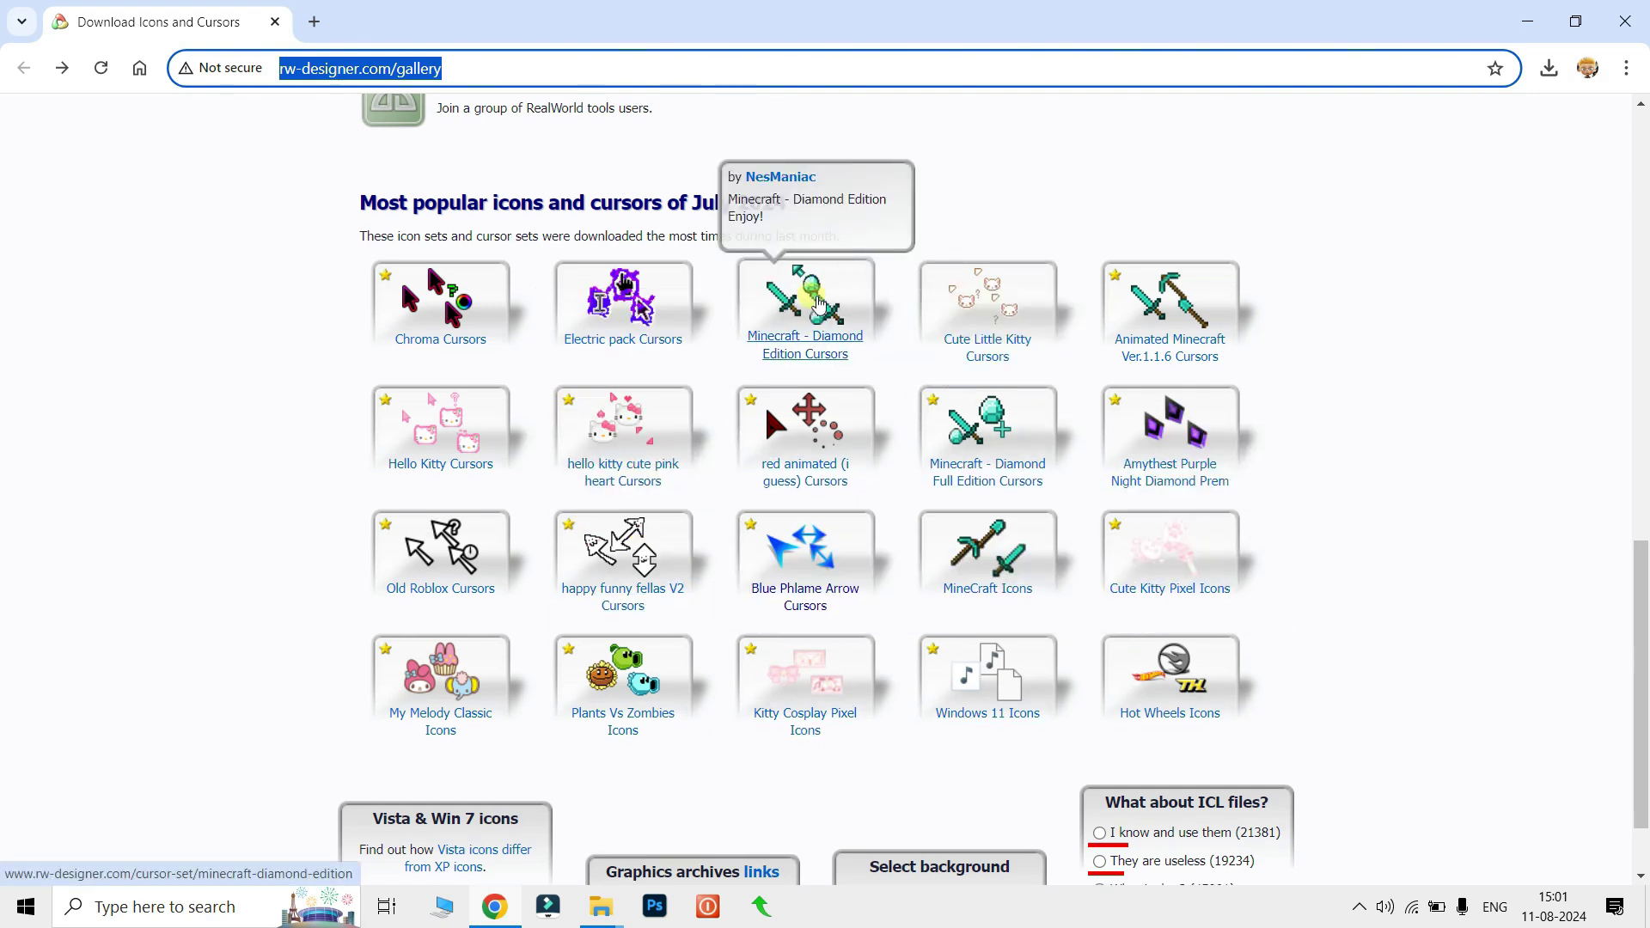
{"action": "left_click", "coordinate": [816, 303]}
- Review the cursors in the Minecraft - Diamond Edition set, then download the set and show the archive in its folder
{"action": "scroll", "coordinate": [818, 456], "scroll_direction": "down", "scroll_amount": 5}
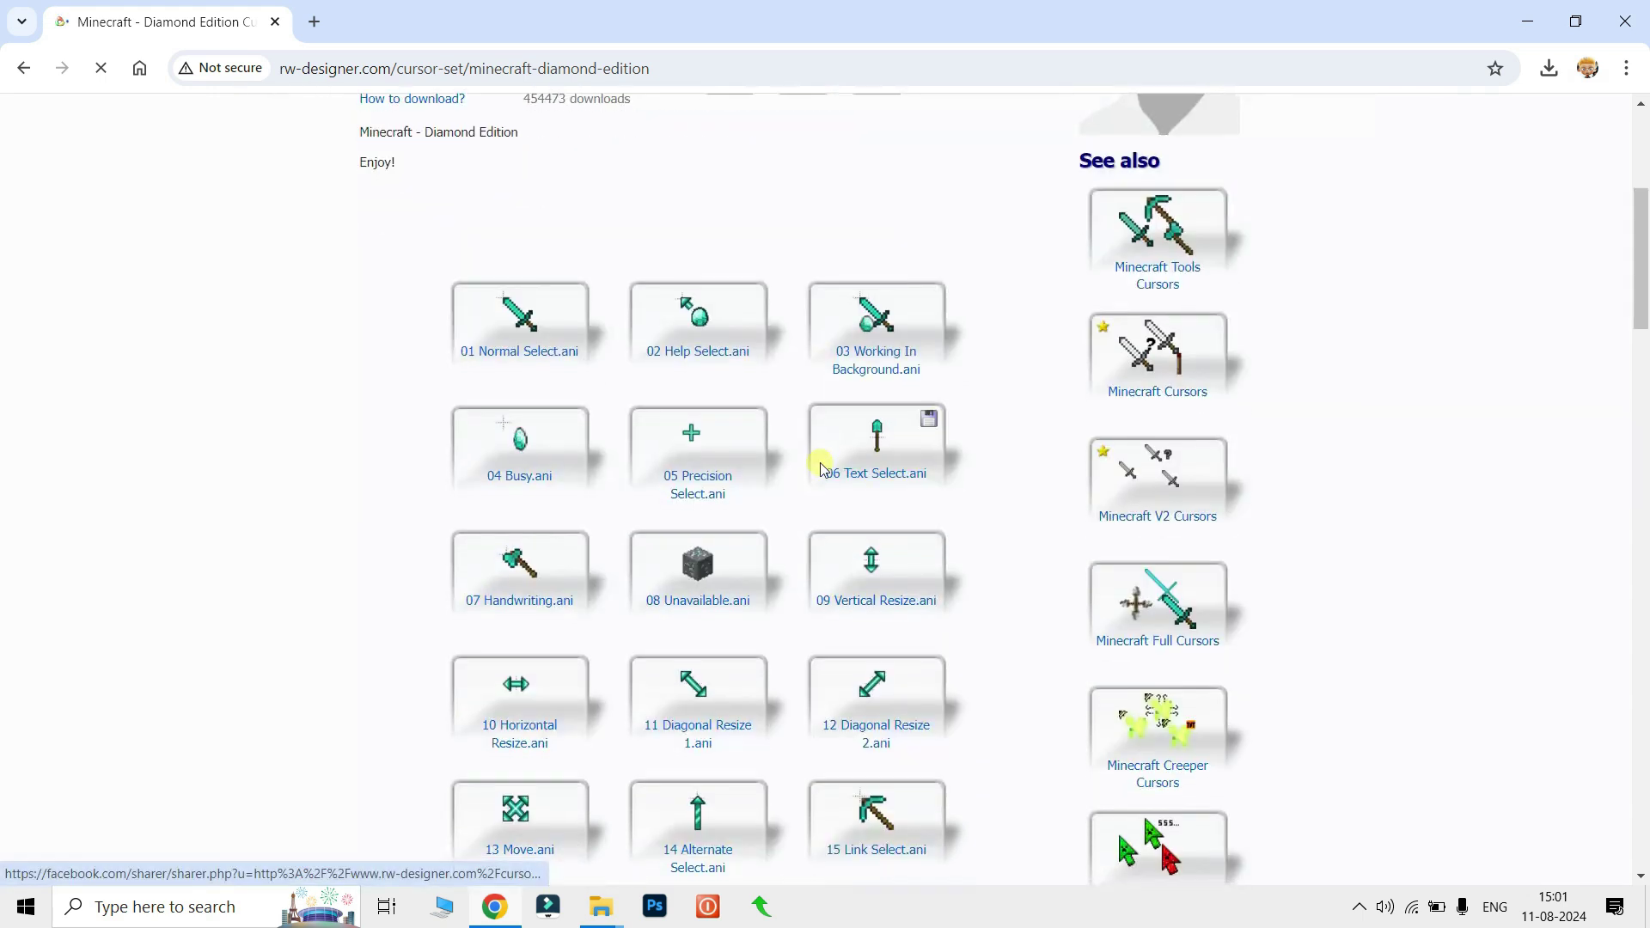
{"action": "scroll", "coordinate": [766, 736], "scroll_direction": "down", "scroll_amount": 4}
{"action": "scroll", "coordinate": [868, 602], "scroll_direction": "up", "scroll_amount": 4}
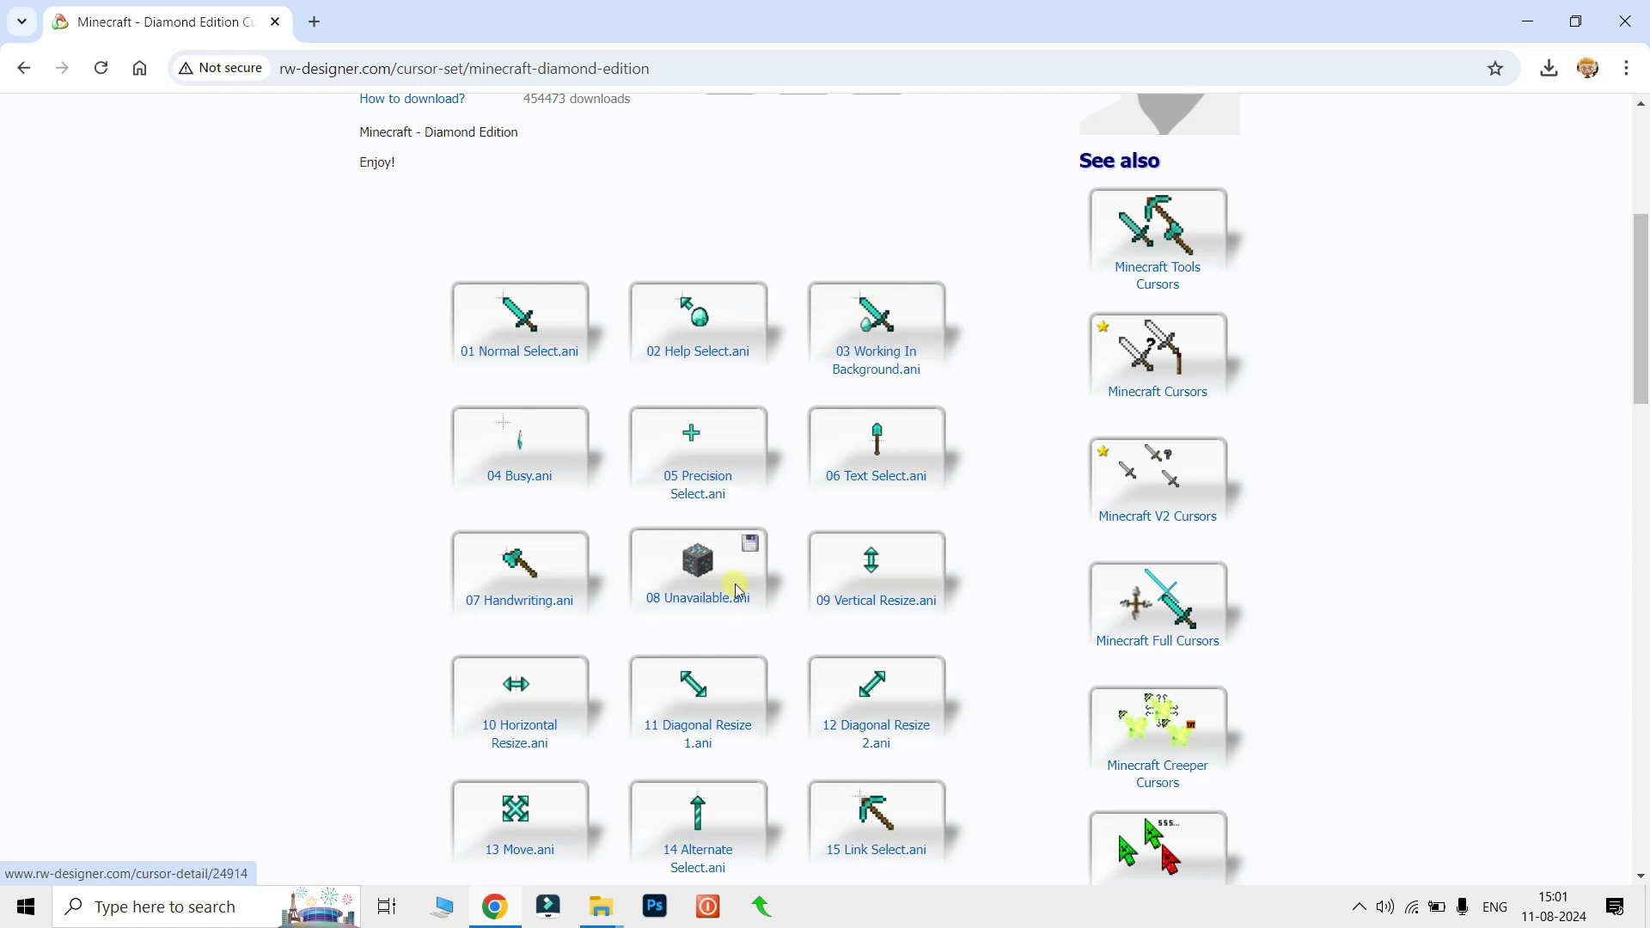
{"action": "scroll", "coordinate": [737, 590], "scroll_direction": "up", "scroll_amount": 1}
{"action": "scroll", "coordinate": [737, 590], "scroll_direction": "down", "scroll_amount": 3}
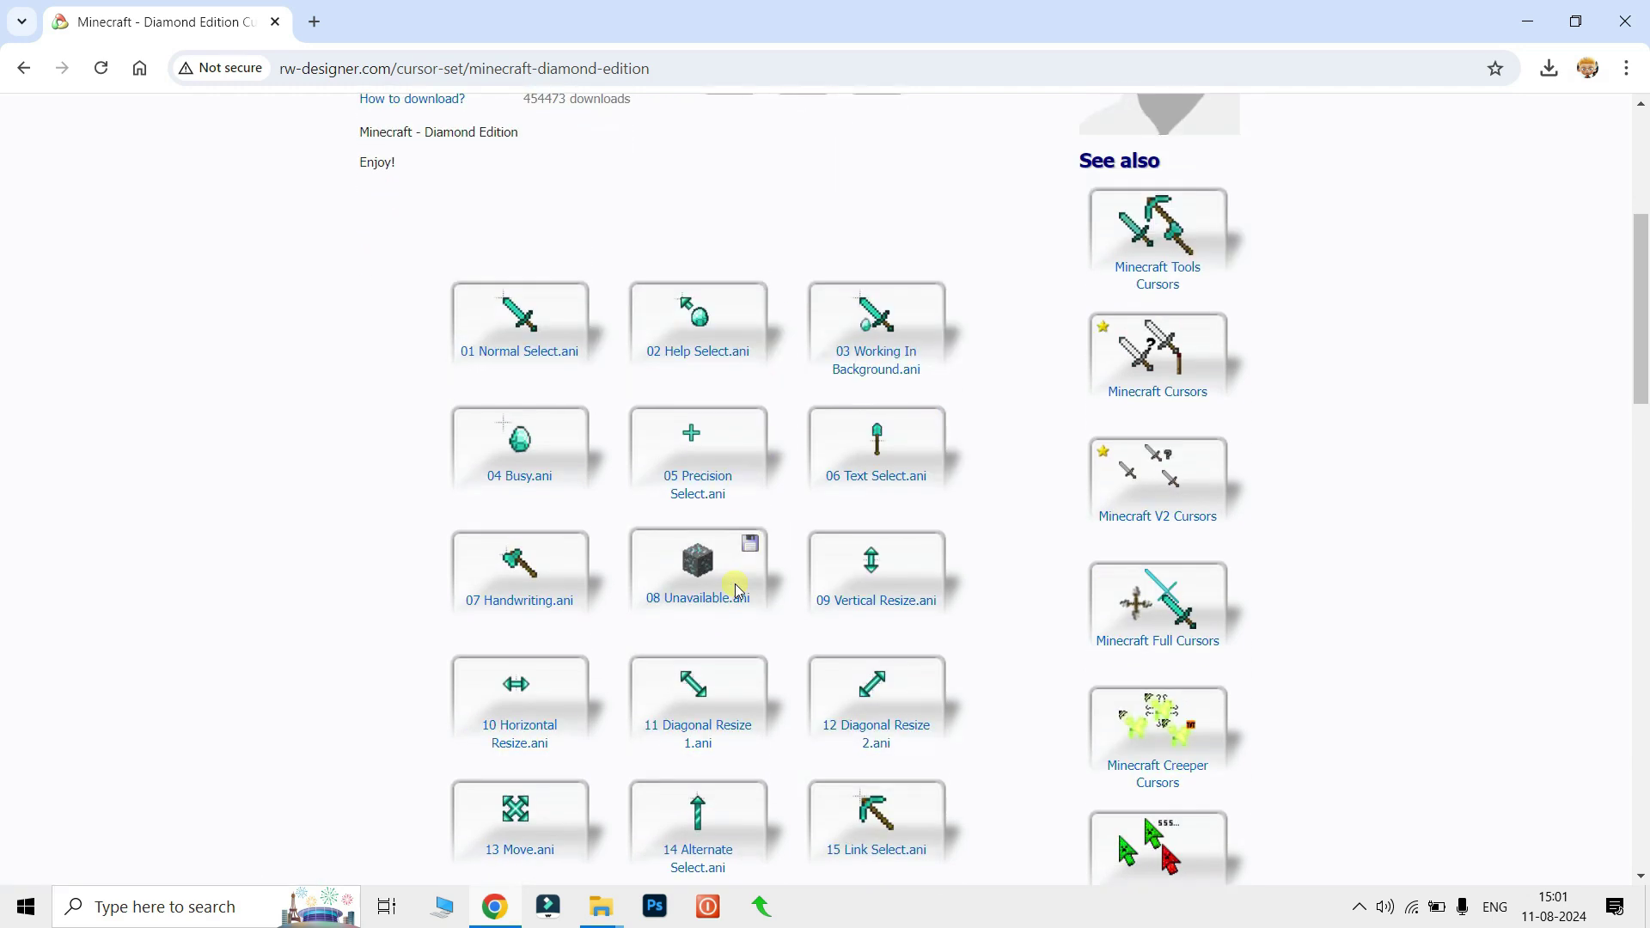
{"action": "scroll", "coordinate": [737, 589], "scroll_direction": "up", "scroll_amount": 5}
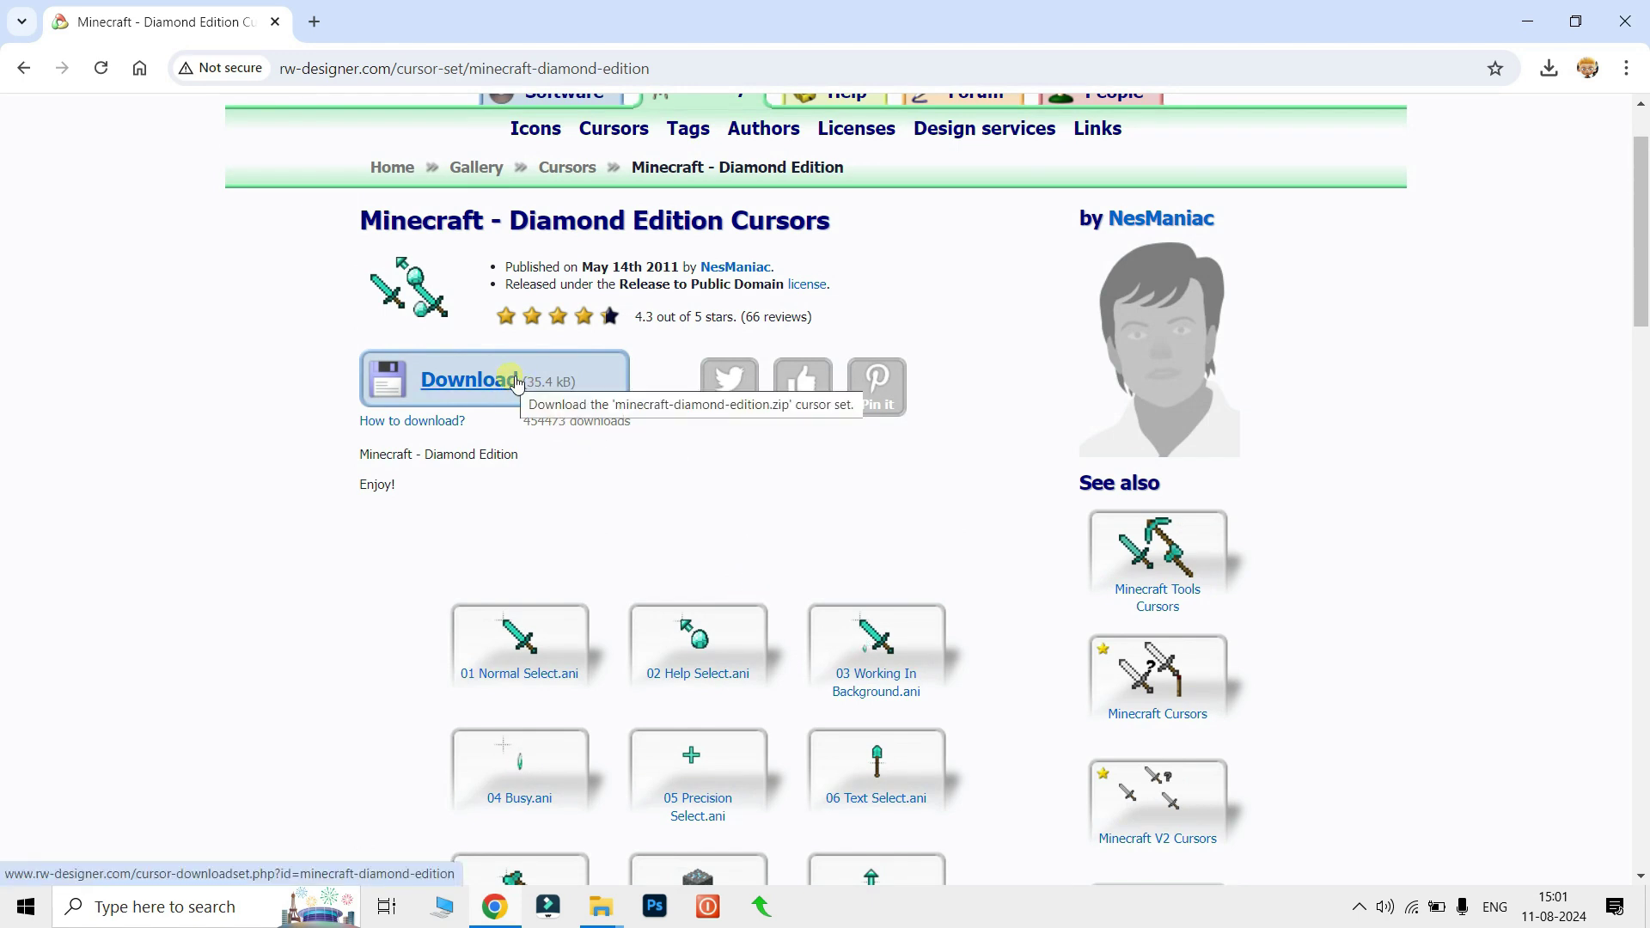
{"action": "scroll", "coordinate": [784, 622], "scroll_direction": "down", "scroll_amount": 6}
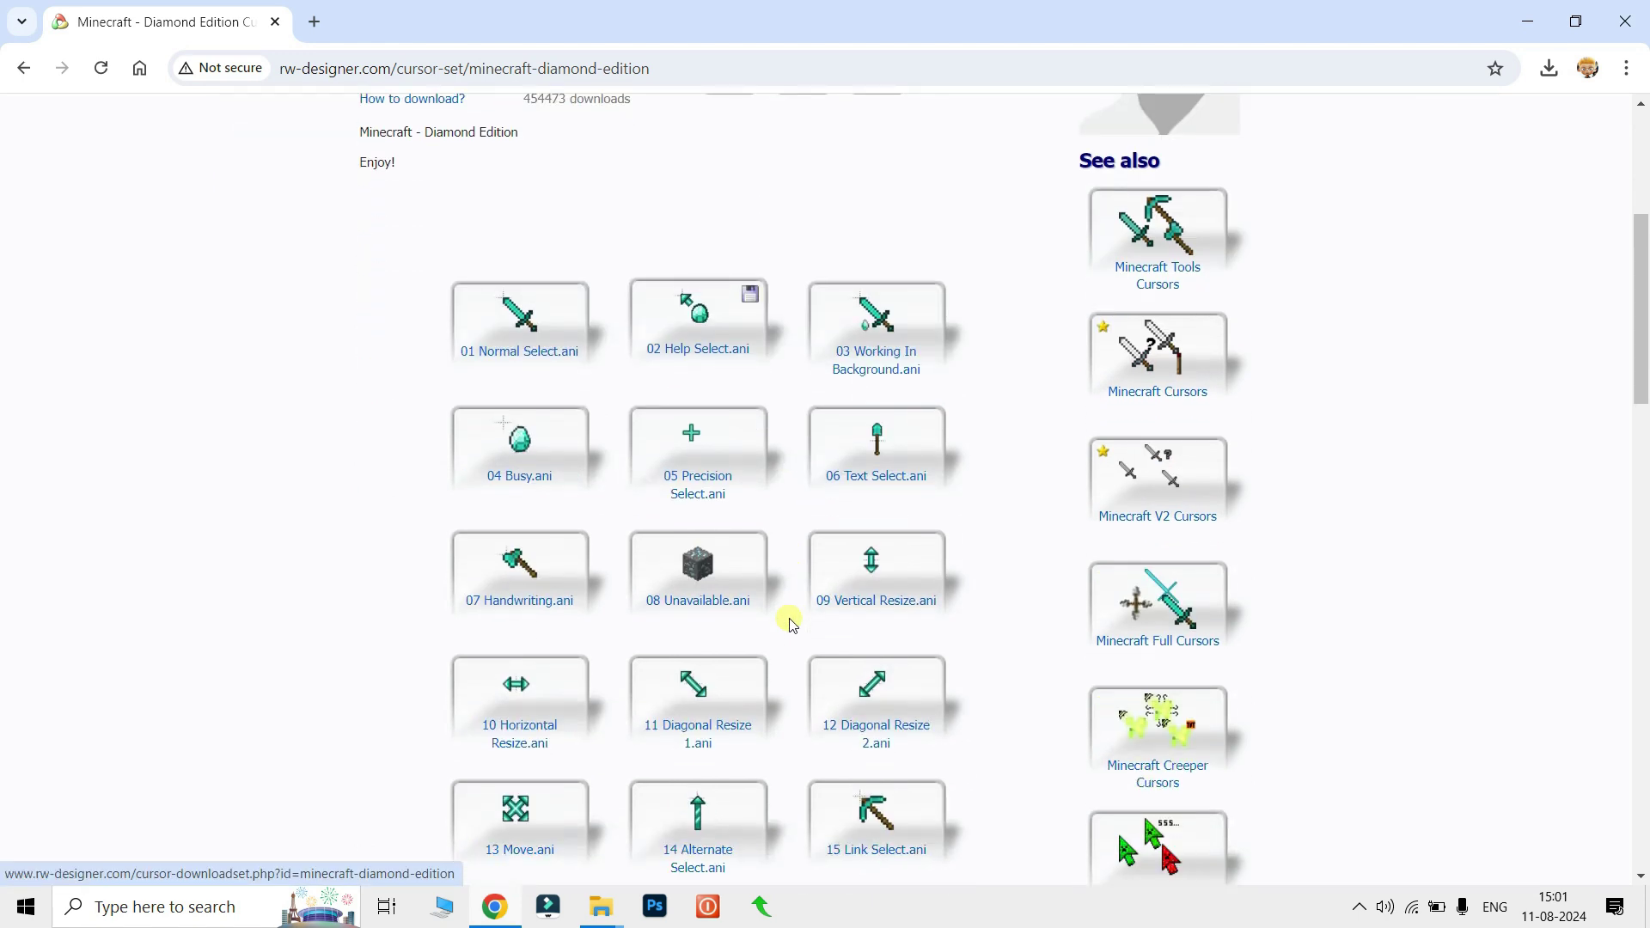
{"action": "scroll", "coordinate": [777, 617], "scroll_direction": "up", "scroll_amount": 7}
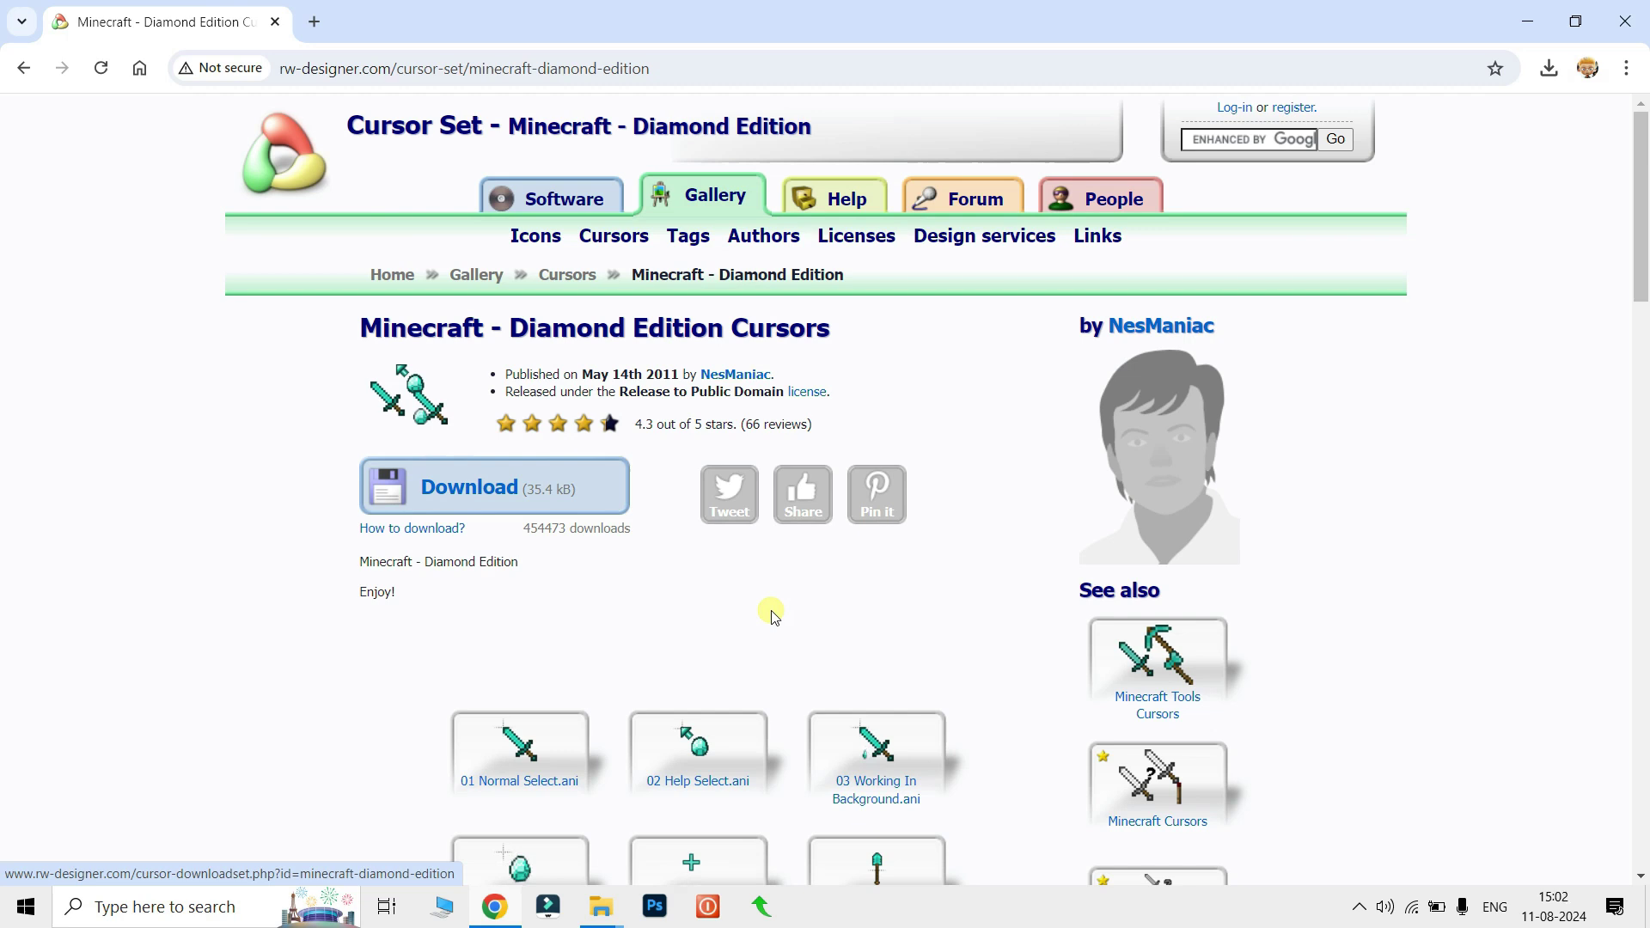
{"action": "left_click", "coordinate": [545, 504]}
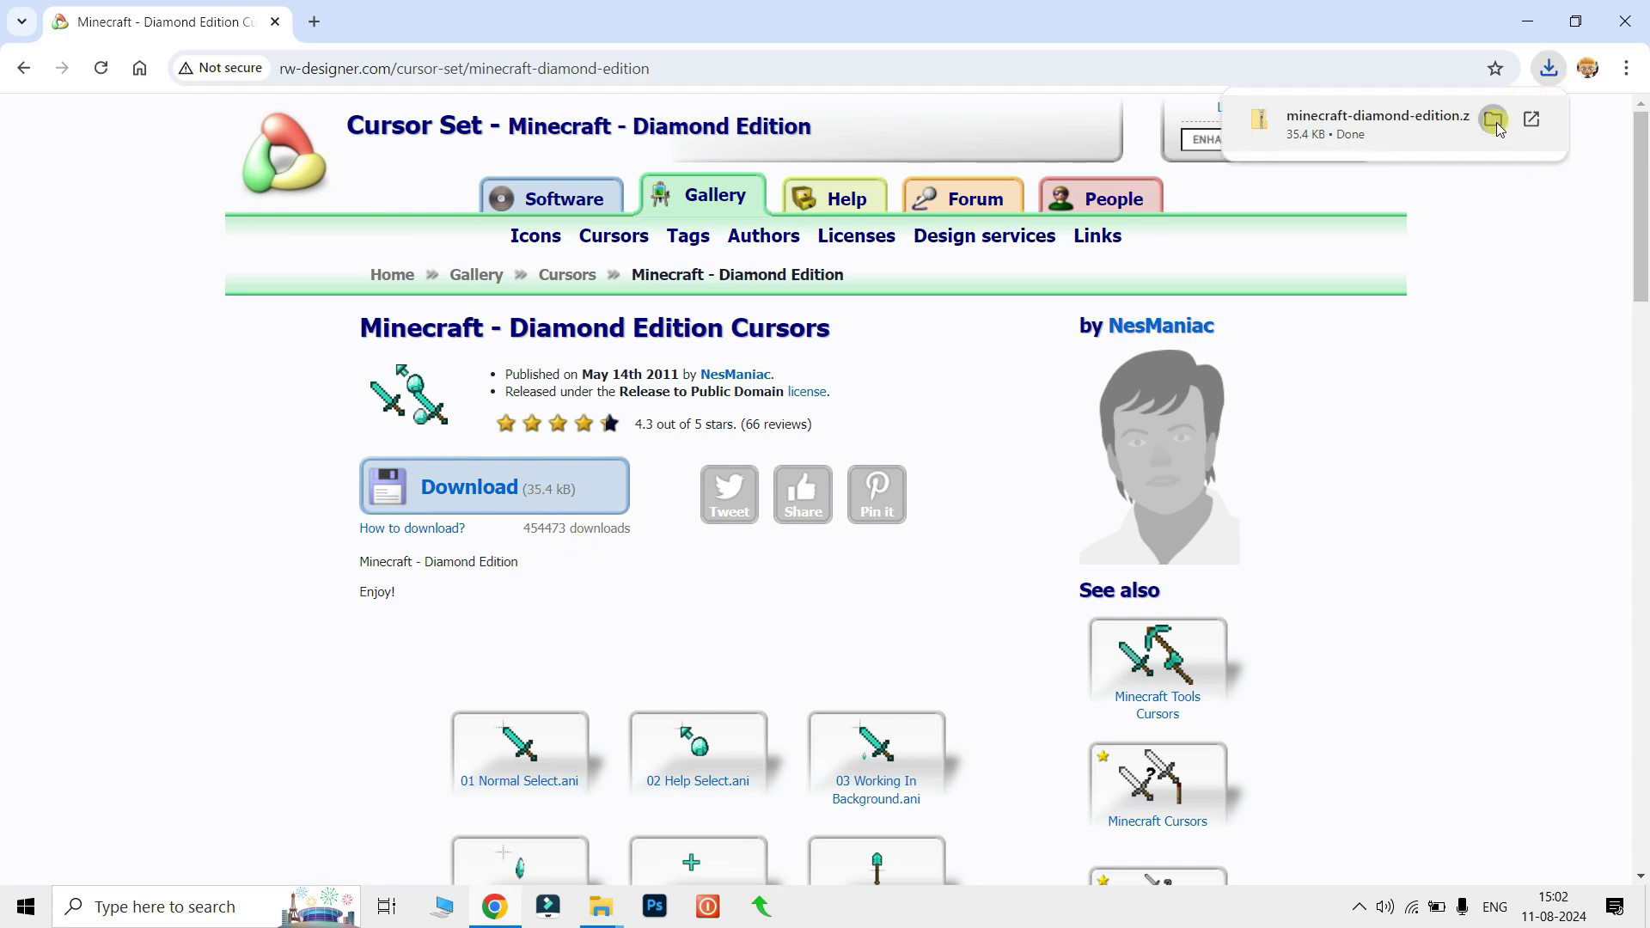
{"action": "left_click", "coordinate": [1496, 122]}
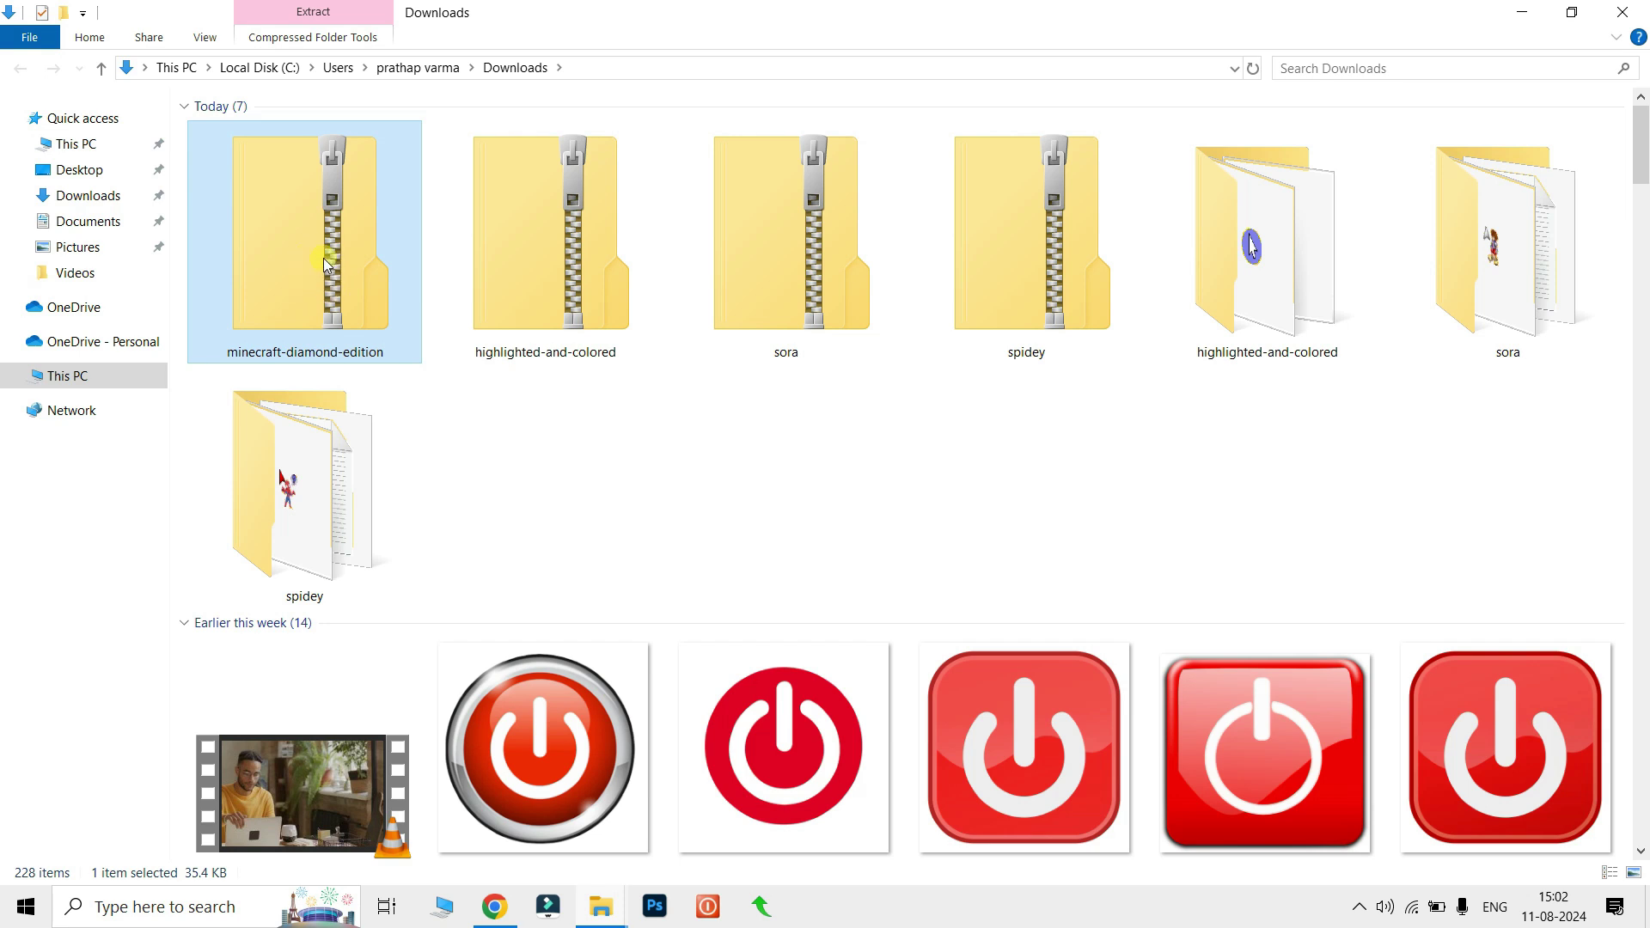
- Extract the minecraft-diamond-edition archive to its default folder and display the extracted files as extra large icons
{"action": "right_click", "coordinate": [356, 261]}
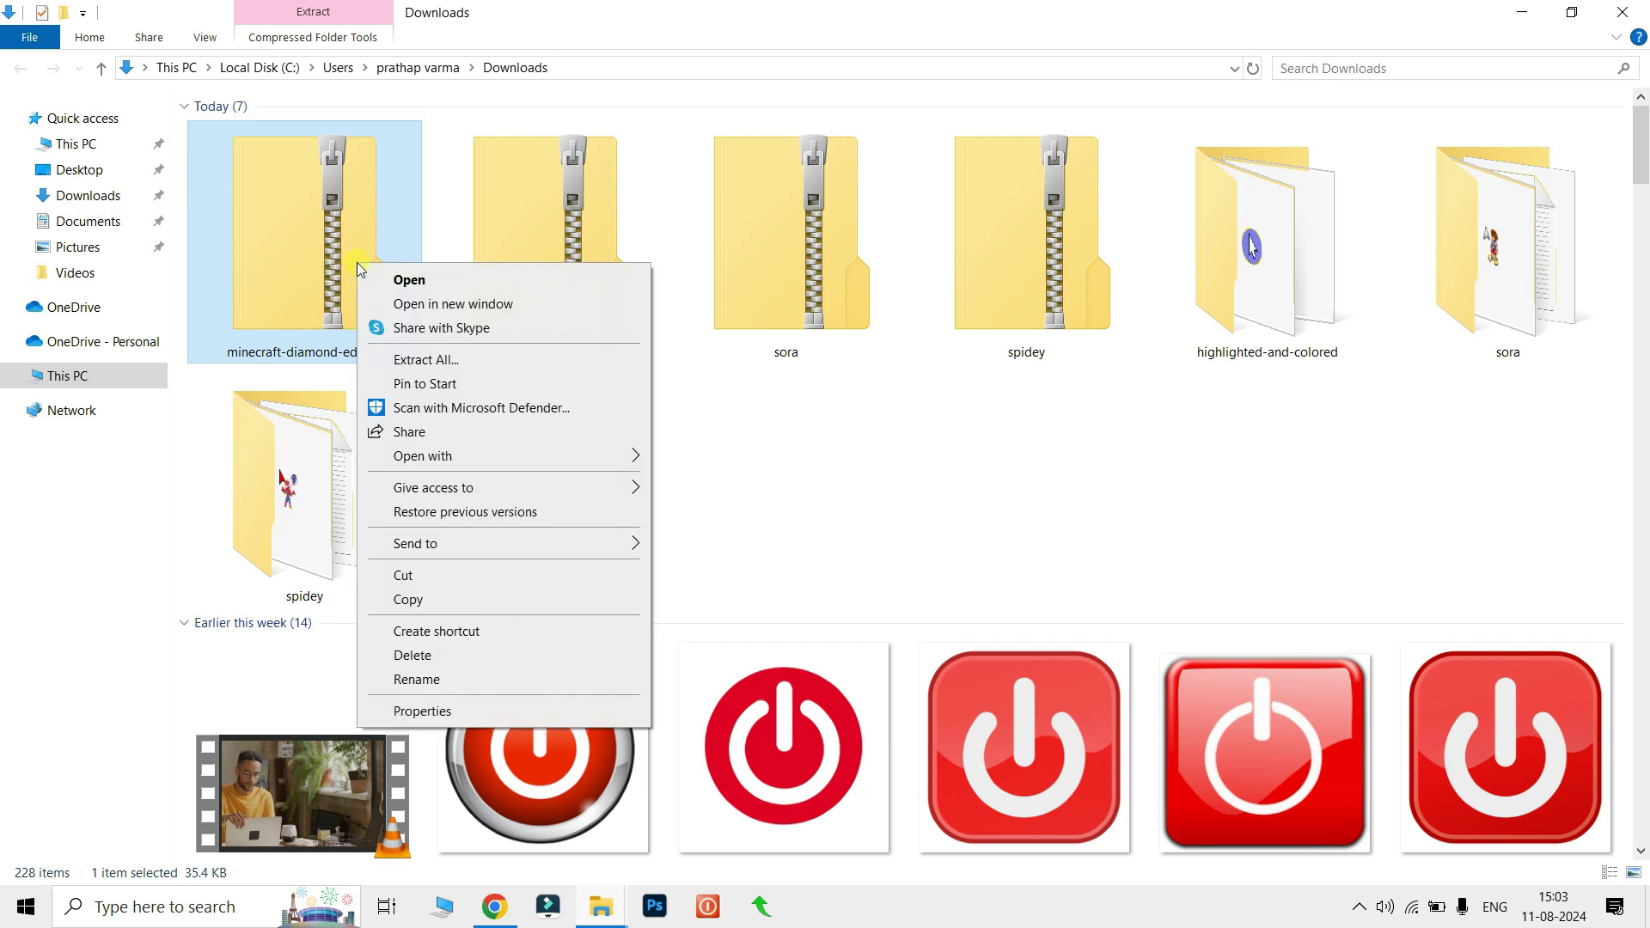
{"action": "left_click", "coordinate": [413, 359]}
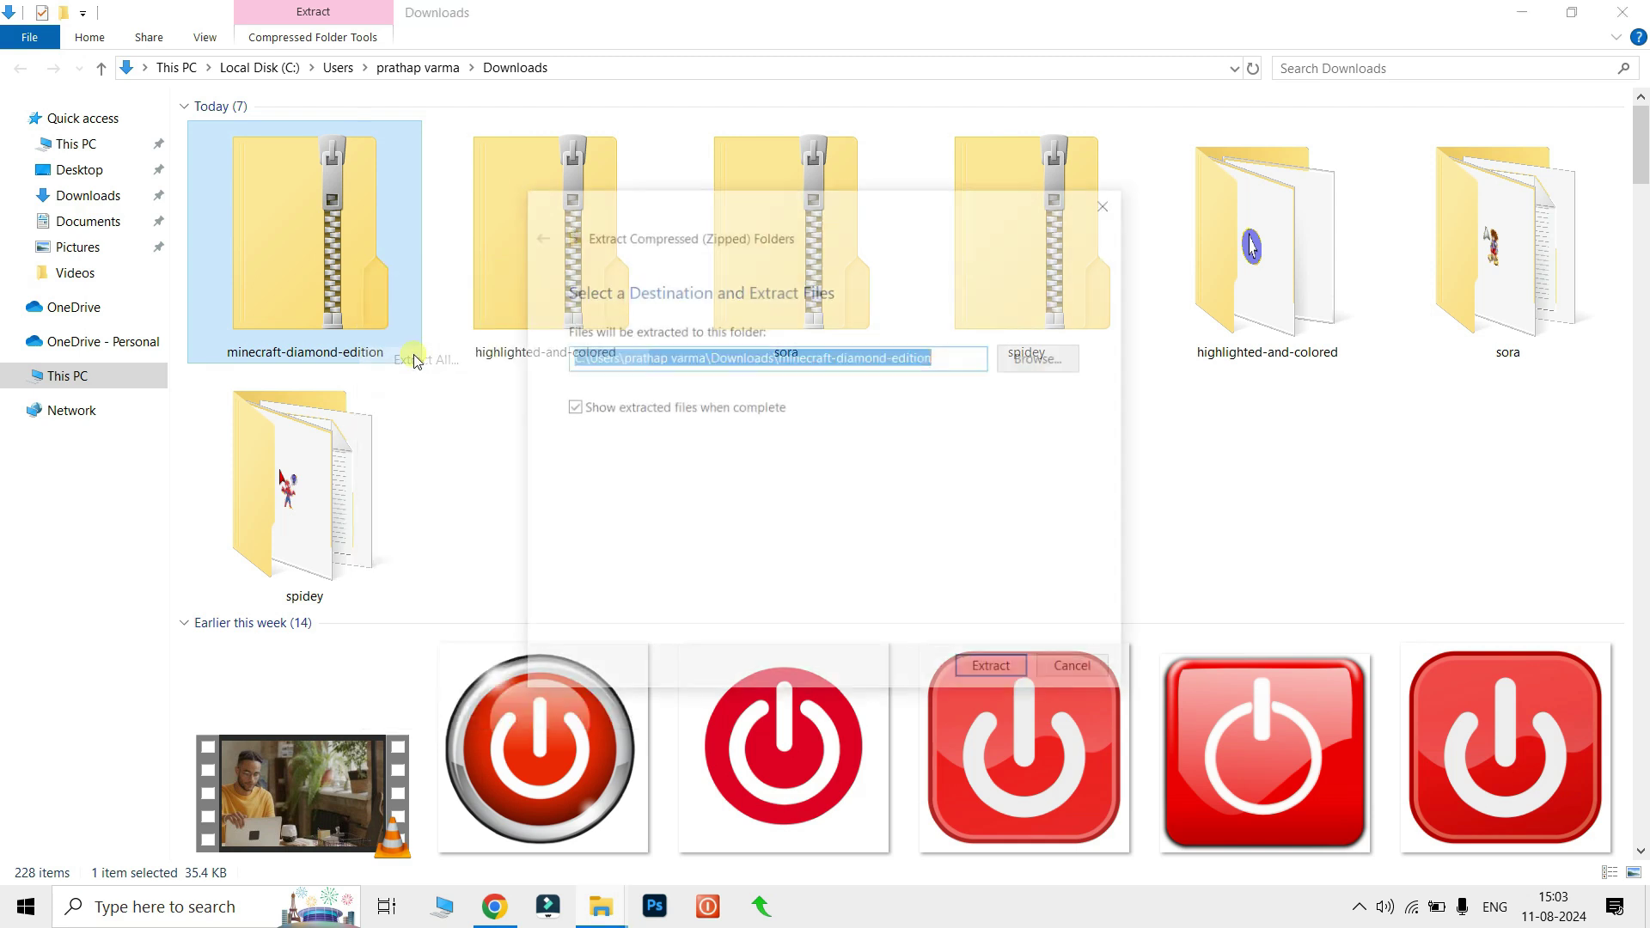
{"action": "left_click", "coordinate": [997, 672]}
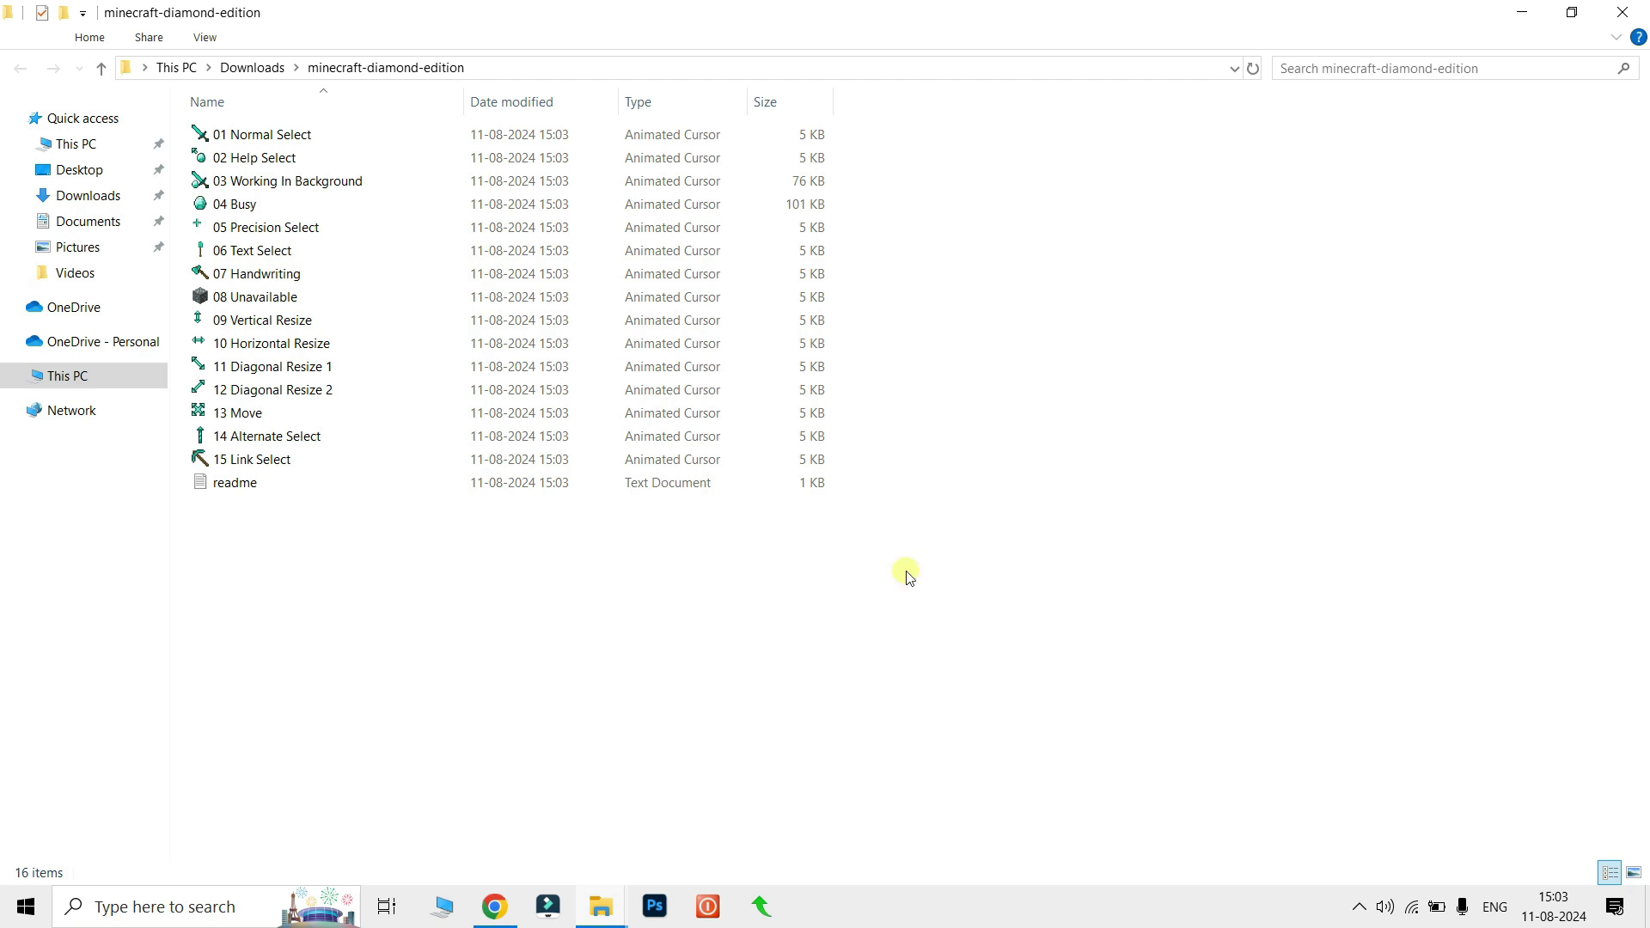
{"action": "left_click", "coordinate": [205, 38]}
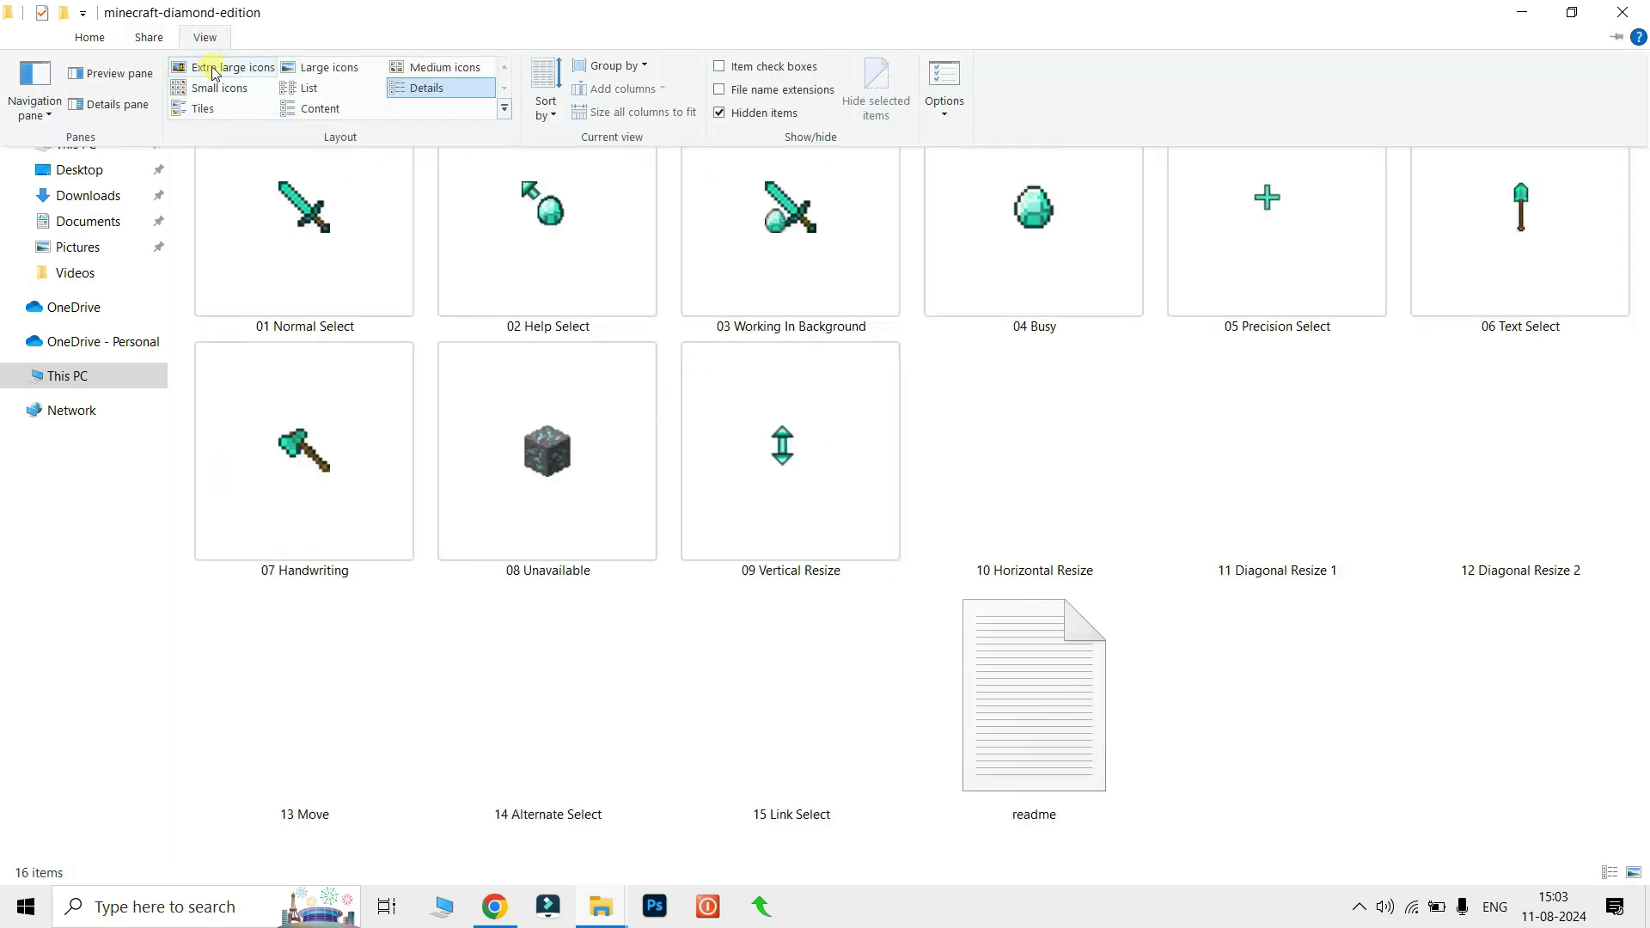
{"action": "left_click", "coordinate": [211, 65]}
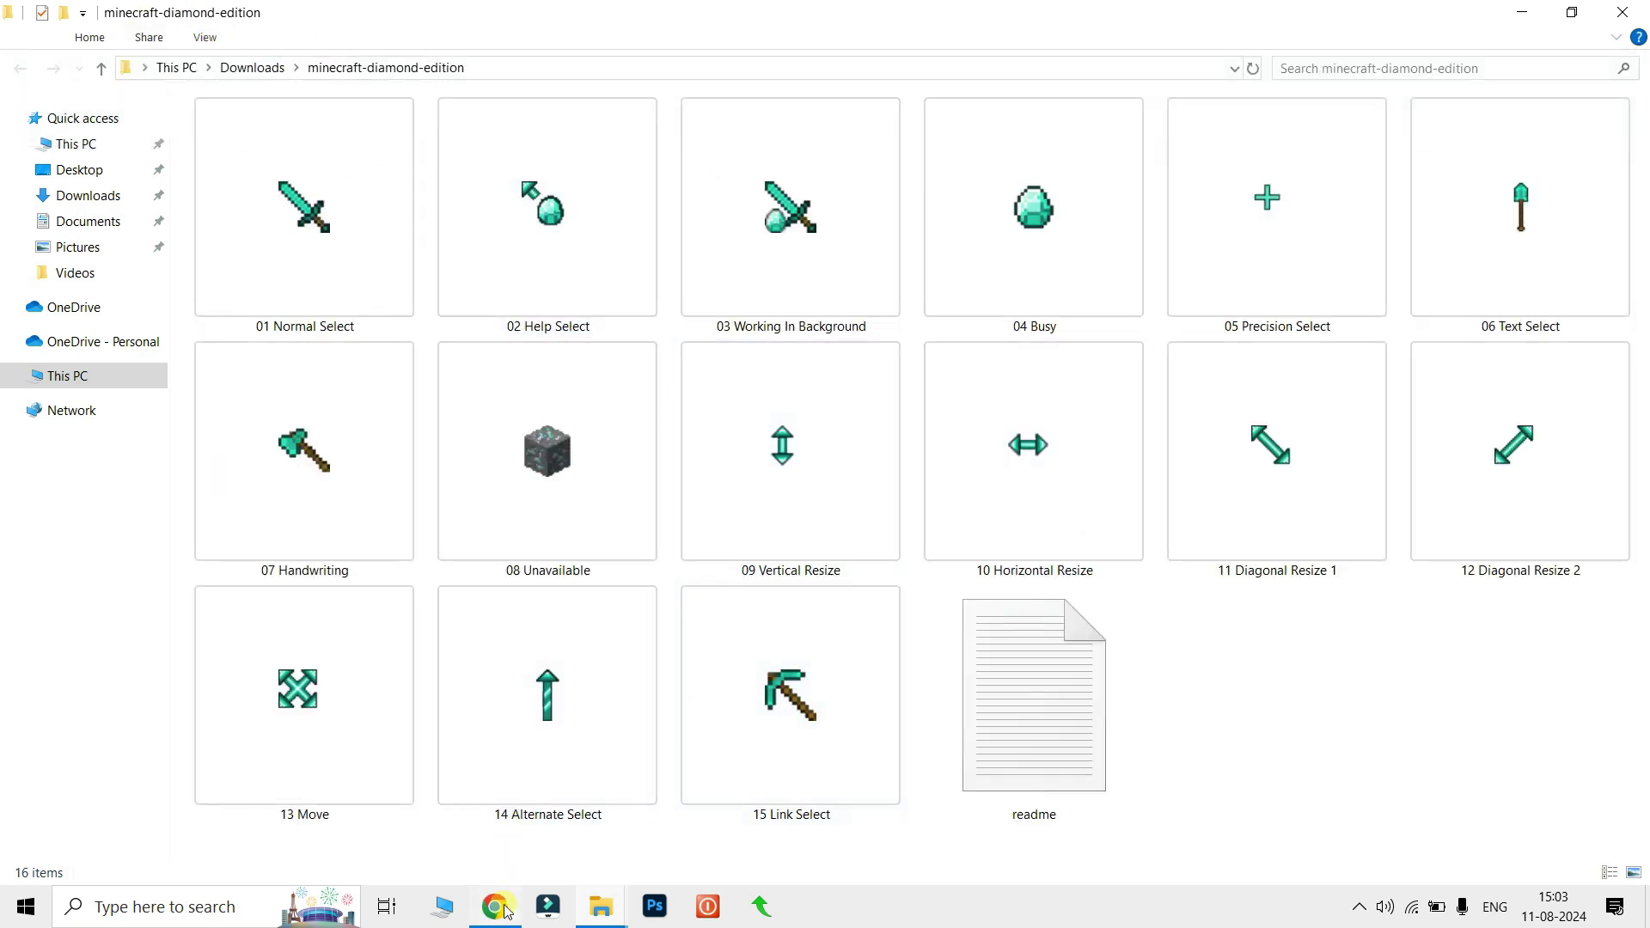
- Switch to Chrome, look over the Diamond Edition cursors and view the related Creepers-main arrows cursor set
{"action": "left_click", "coordinate": [505, 909]}
{"action": "scroll", "coordinate": [627, 593], "scroll_direction": "down", "scroll_amount": 5}
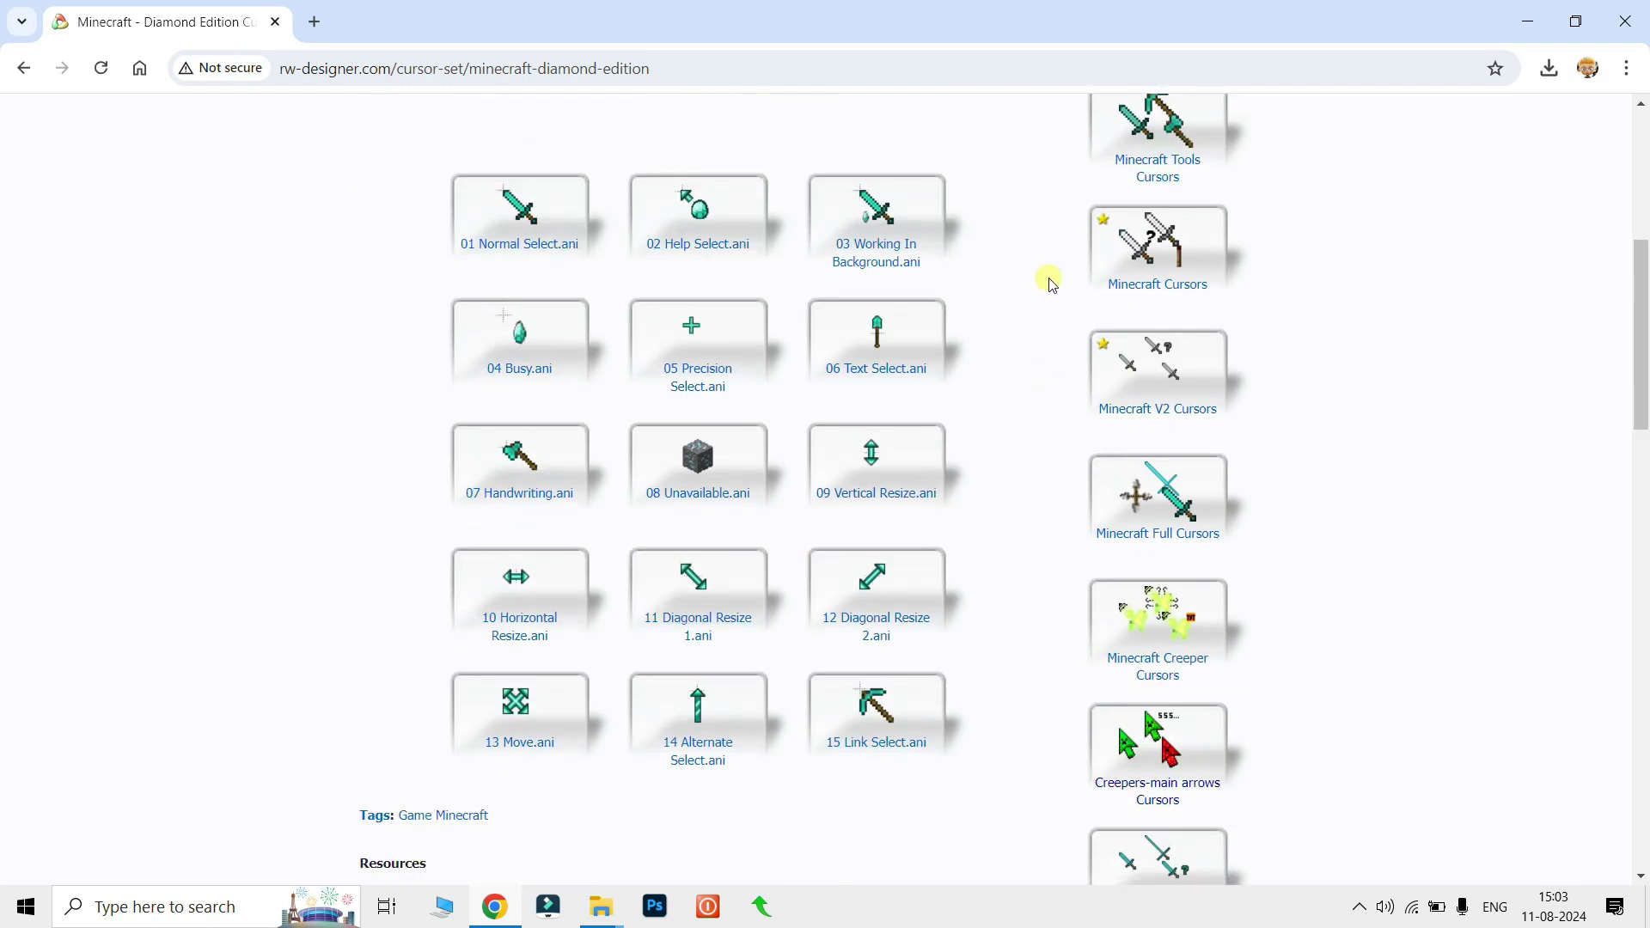
{"action": "scroll", "coordinate": [1156, 481], "scroll_direction": "down", "scroll_amount": 1}
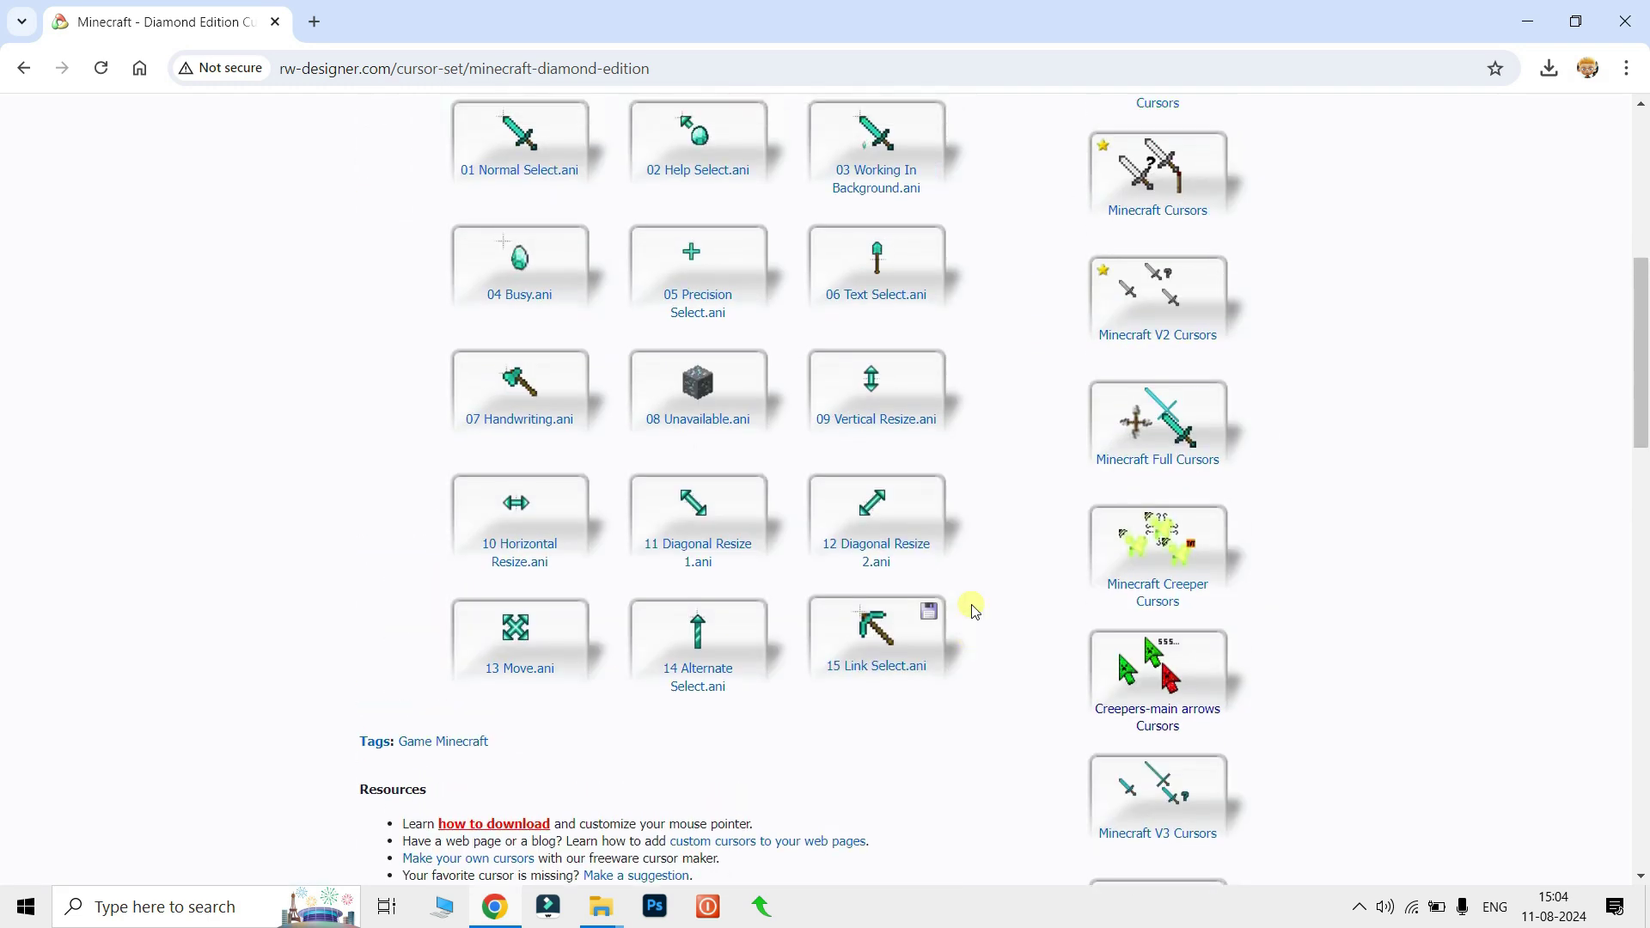
{"action": "scroll", "coordinate": [971, 609], "scroll_direction": "down", "scroll_amount": 1}
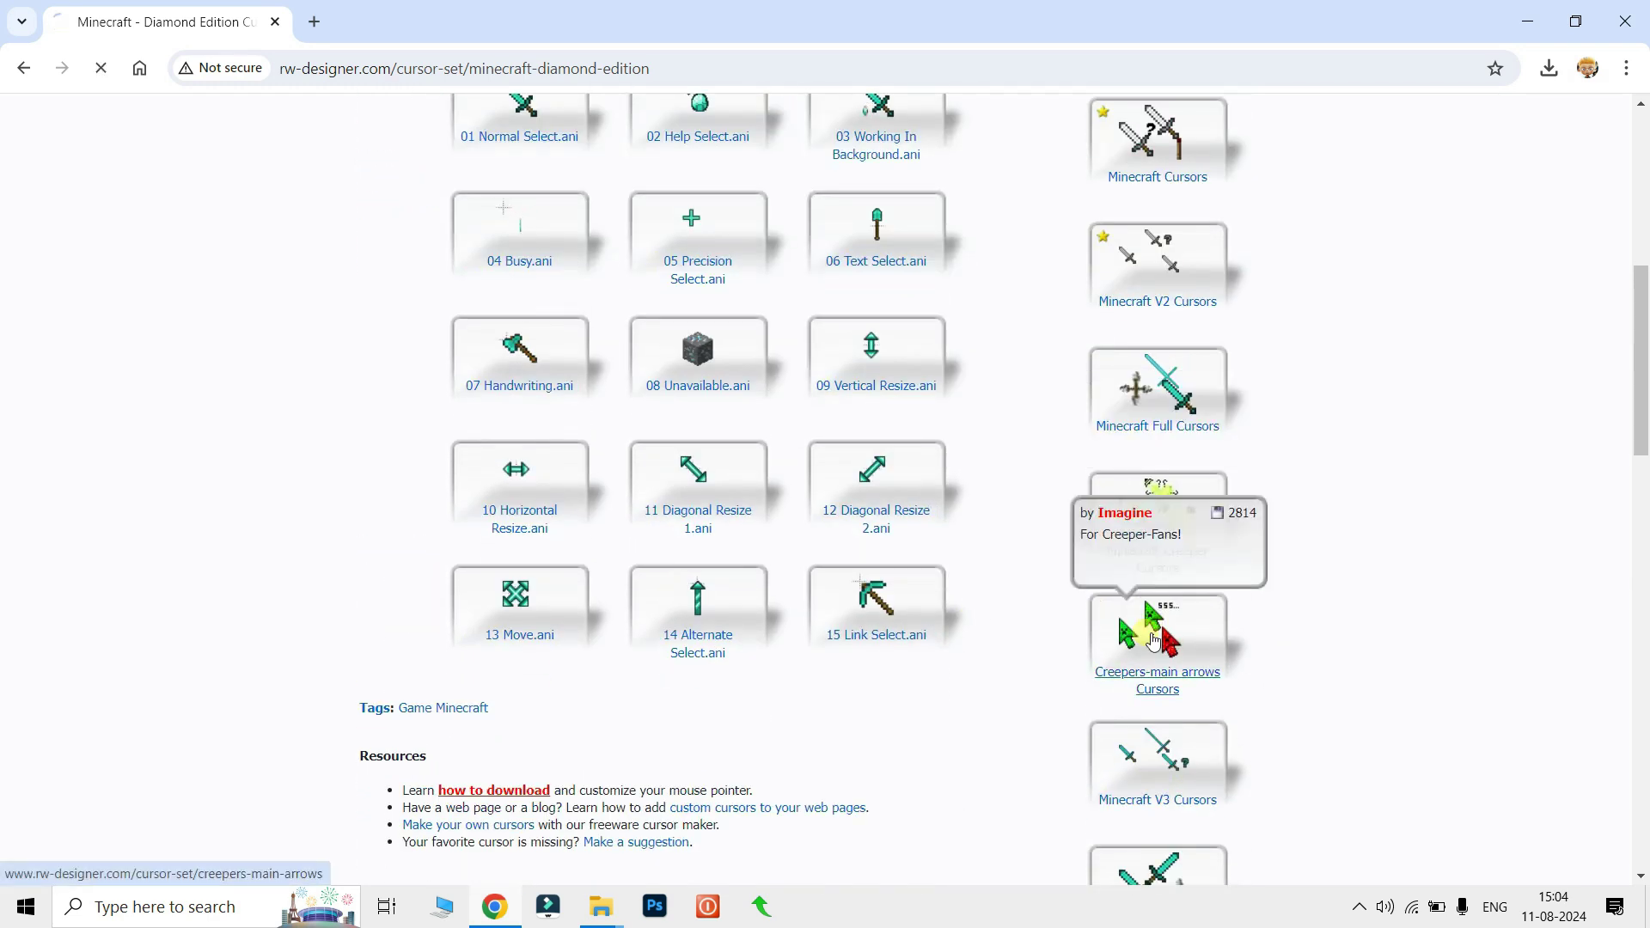
{"action": "left_click", "coordinate": [1153, 640]}
{"action": "scroll", "coordinate": [817, 497], "scroll_direction": "down", "scroll_amount": 4}
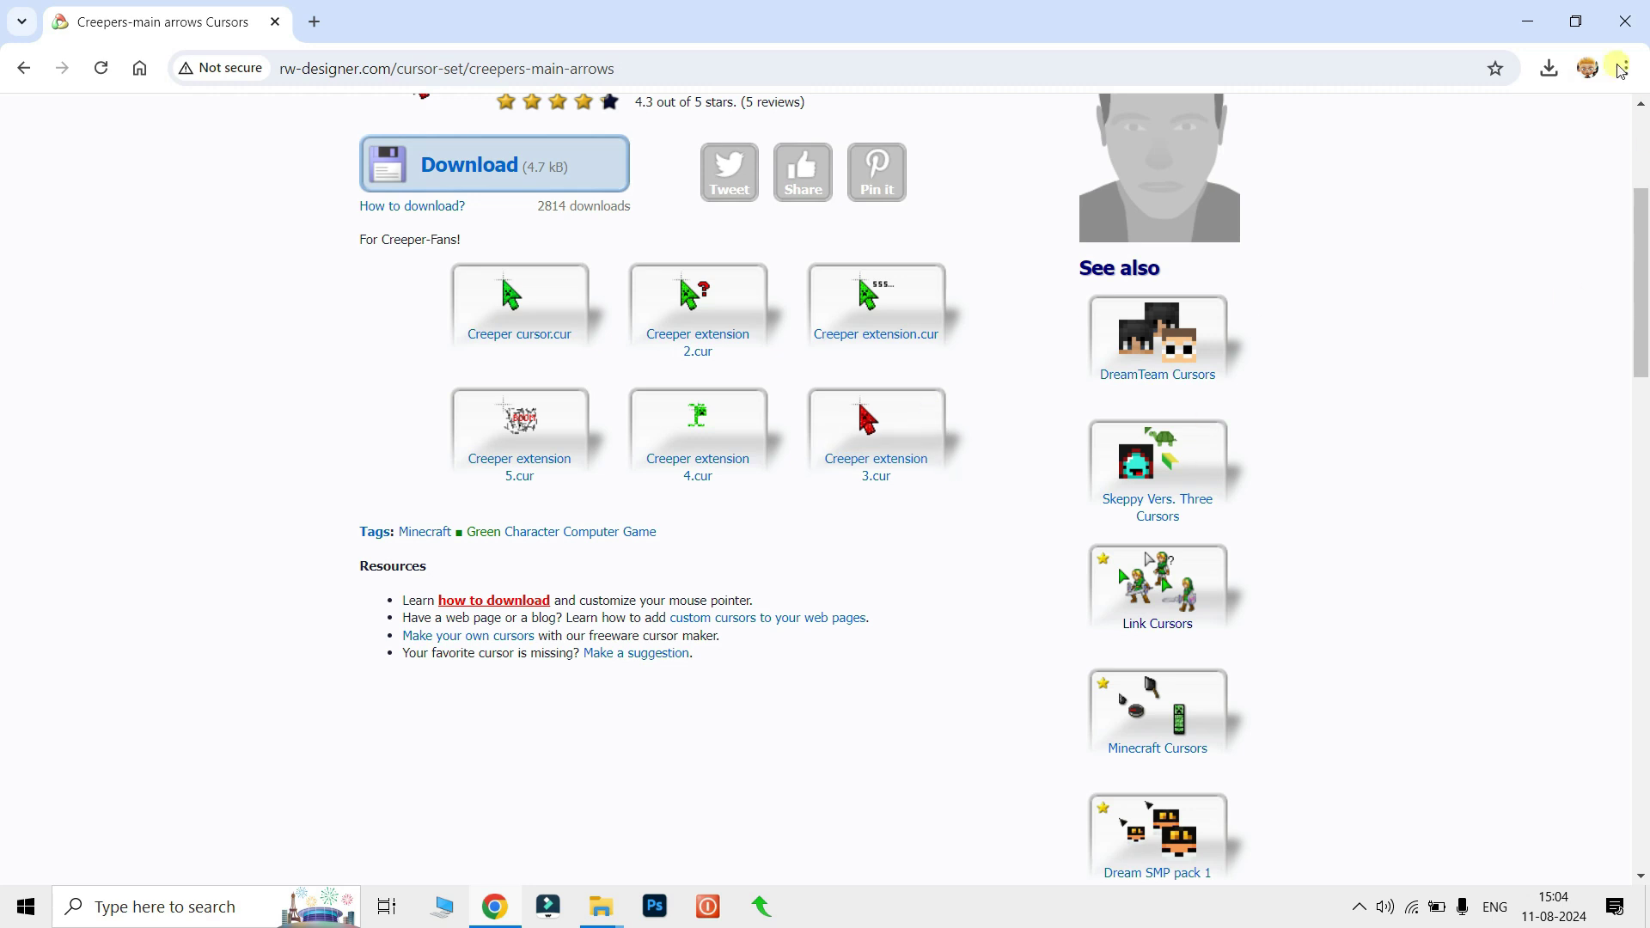
- Minimize the browser and both File Explorer windows to reach the desktop
{"action": "left_click", "coordinate": [1534, 22]}
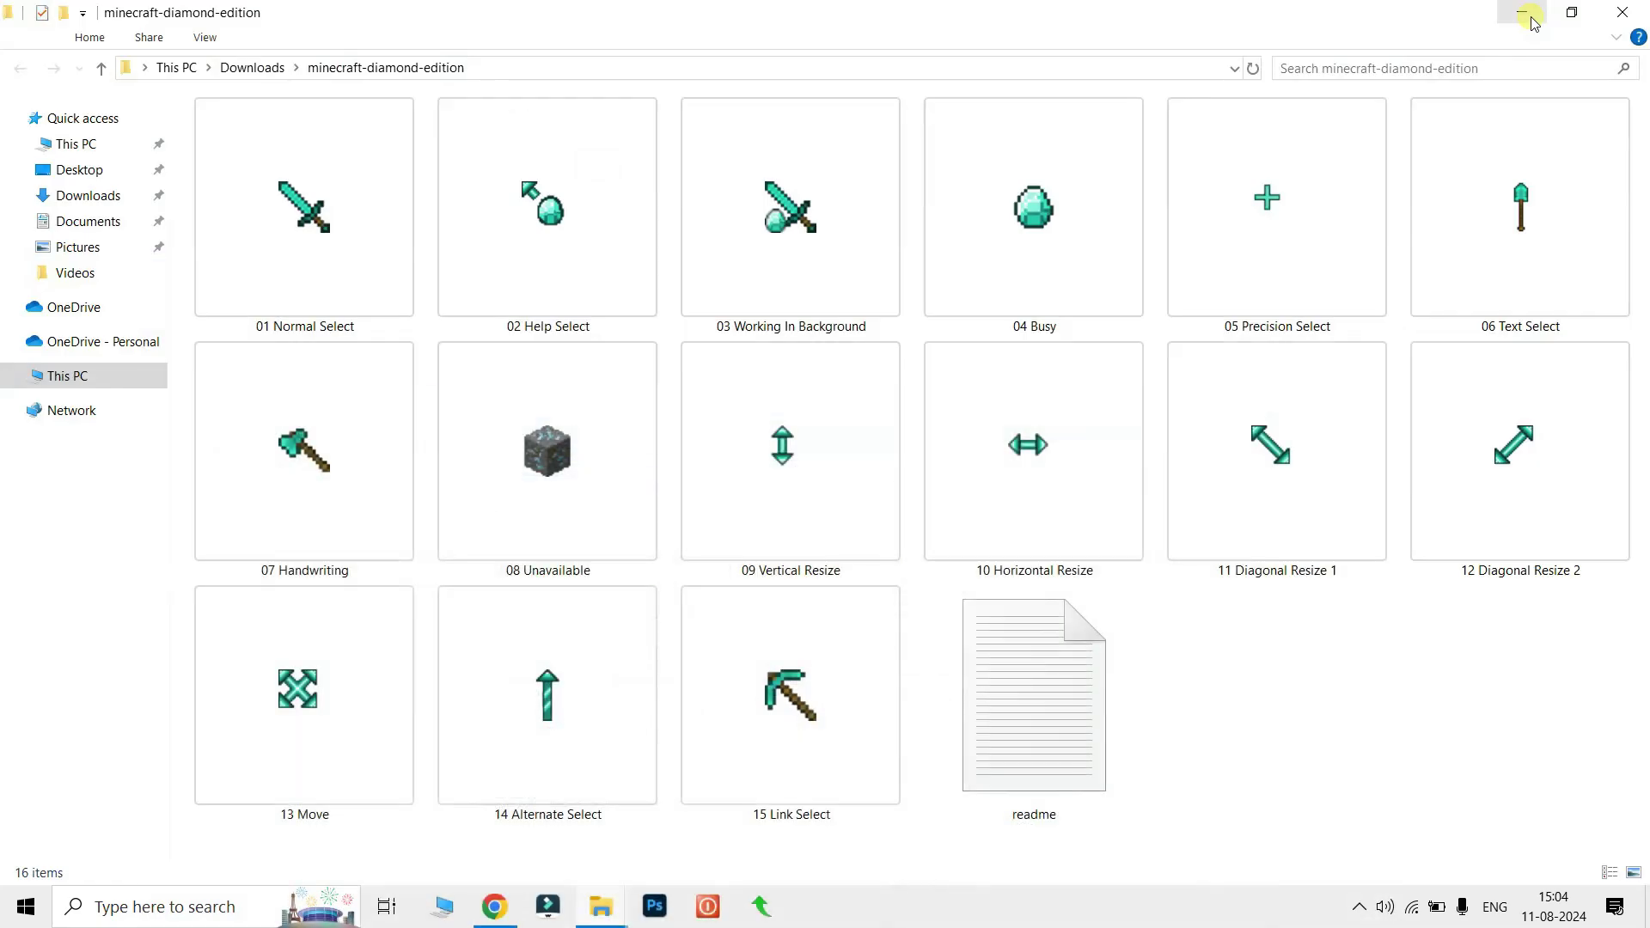
{"action": "left_click", "coordinate": [1534, 21]}
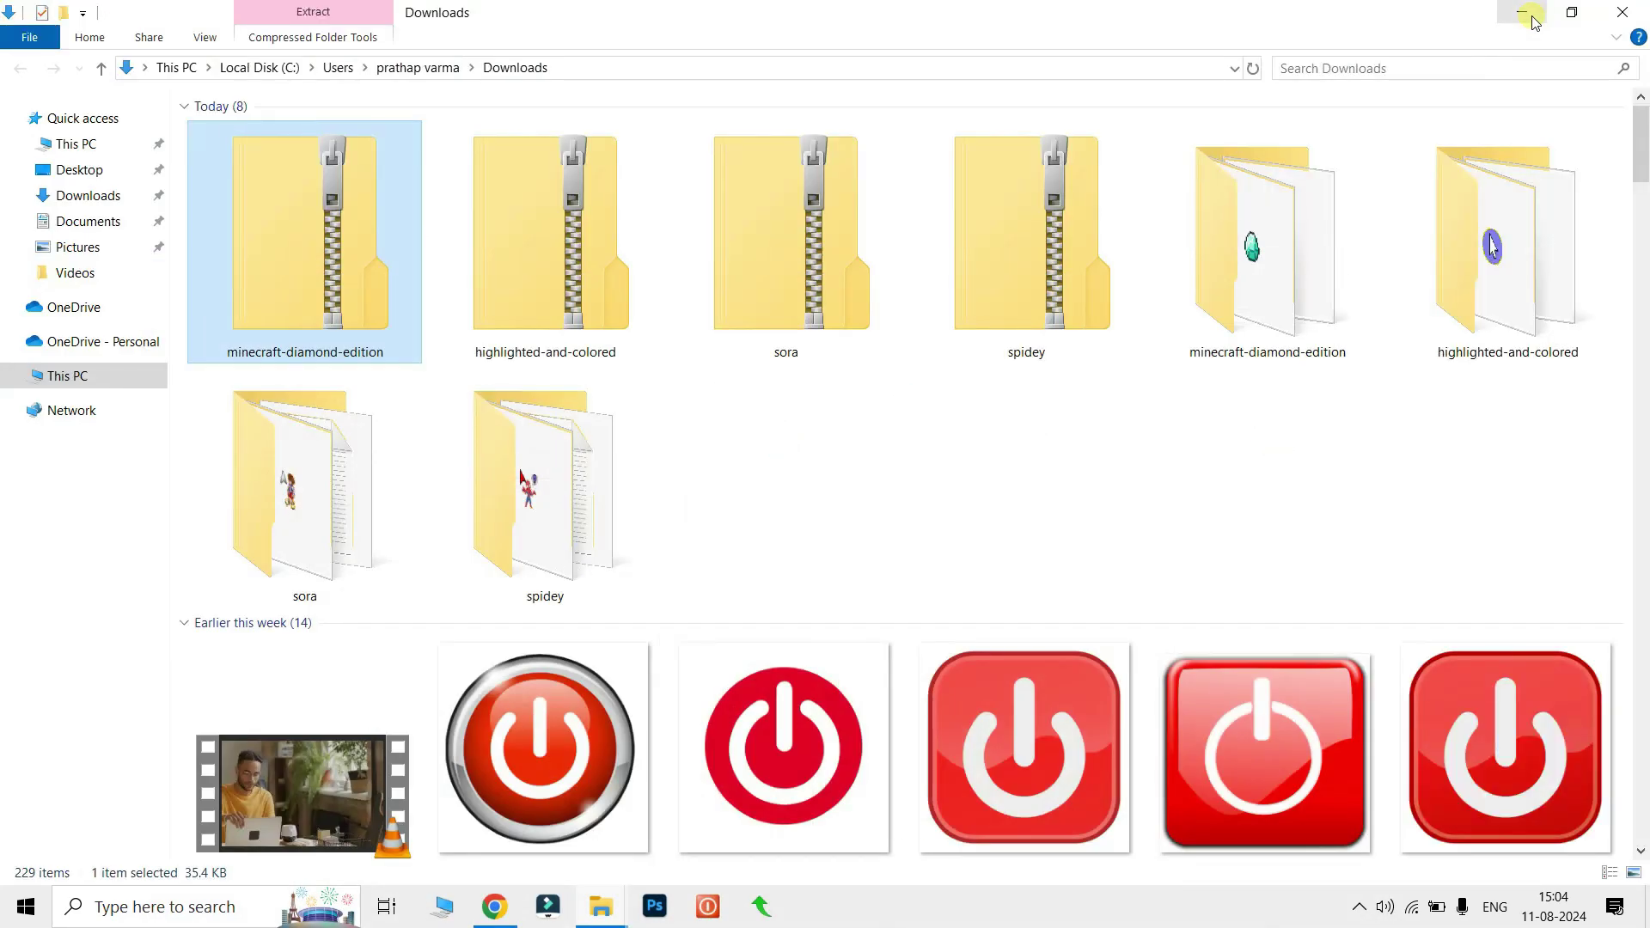
{"action": "left_click", "coordinate": [1525, 24]}
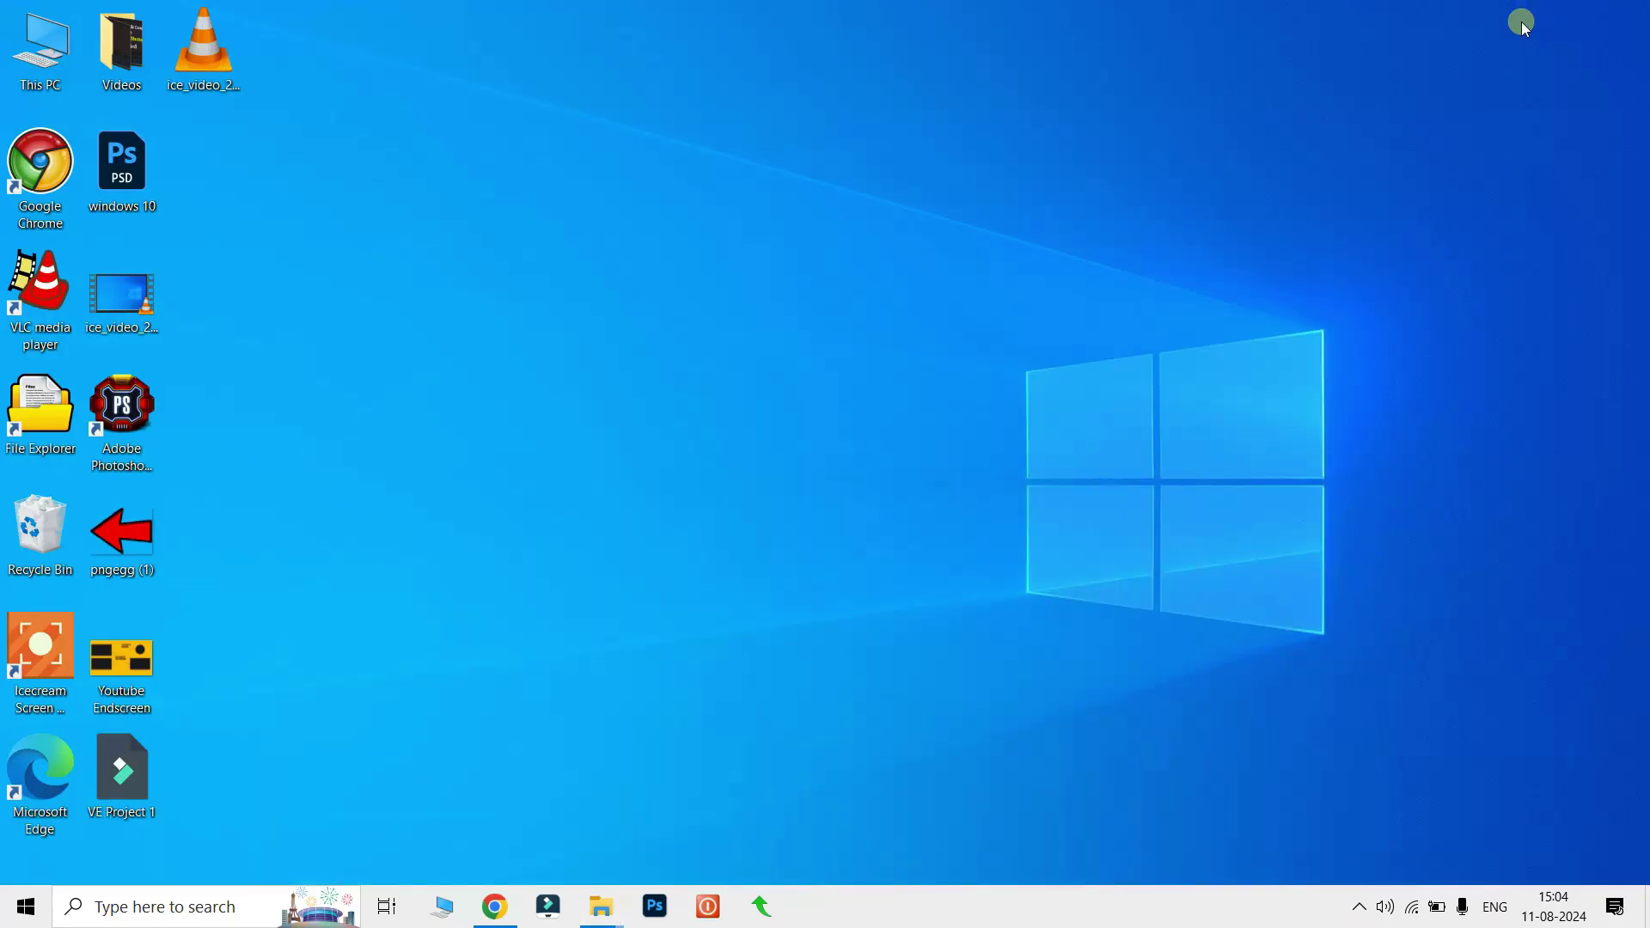
- Open the mouse cursor properties from the Themes section of the desktop's personalization settings
{"action": "right_click", "coordinate": [684, 222]}
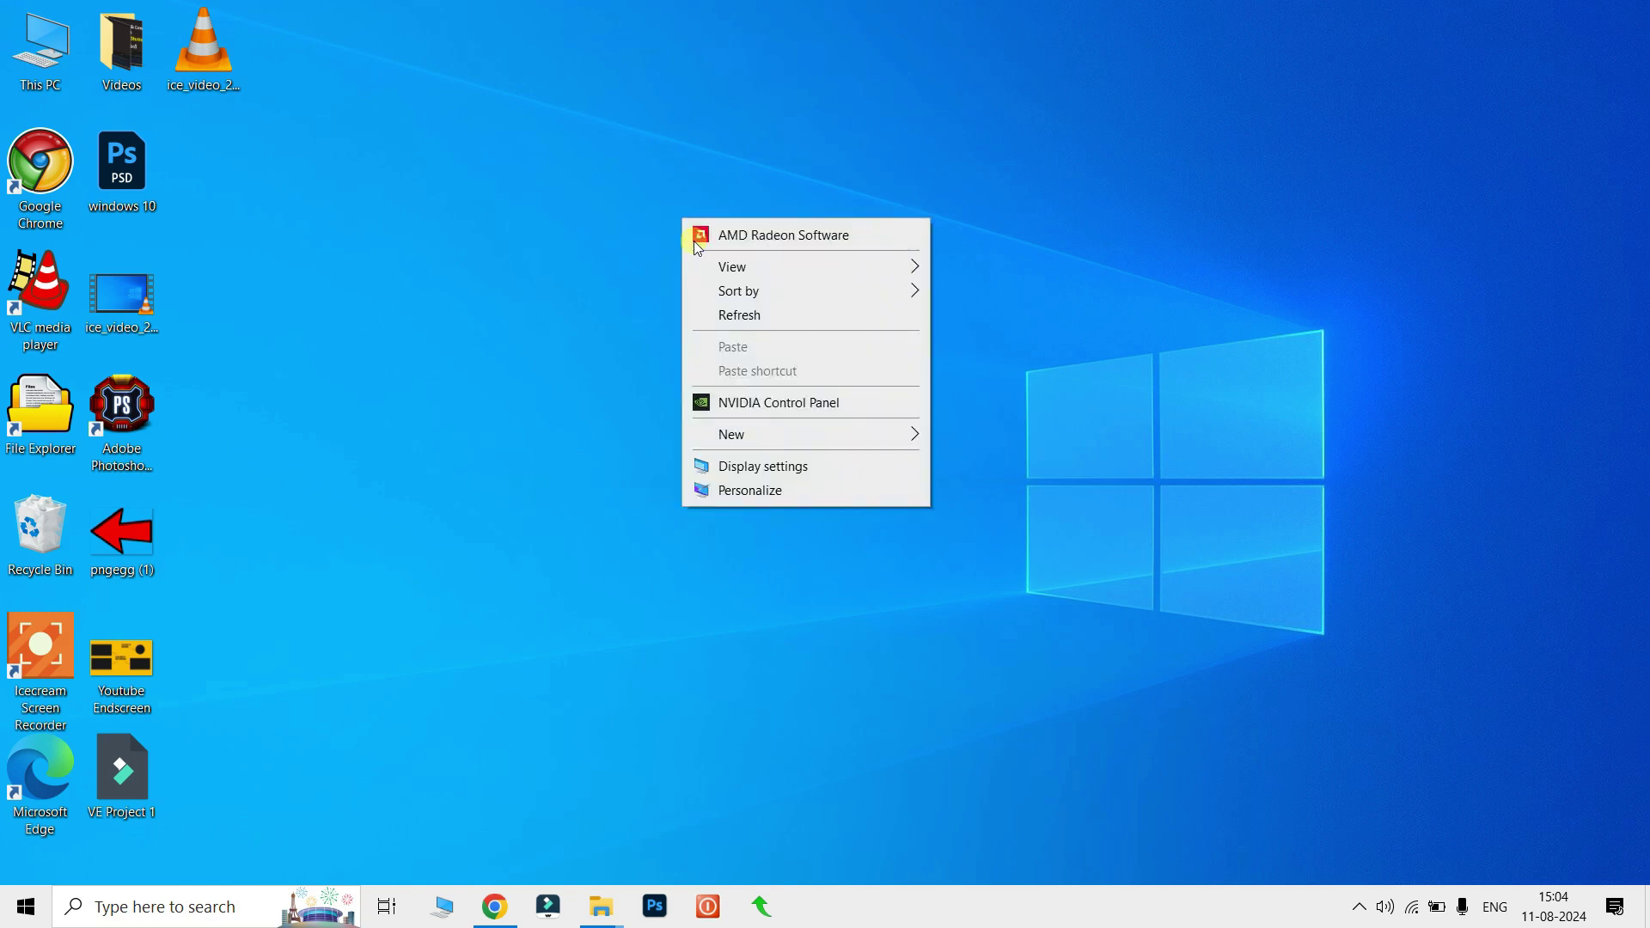
{"action": "left_click", "coordinate": [755, 503]}
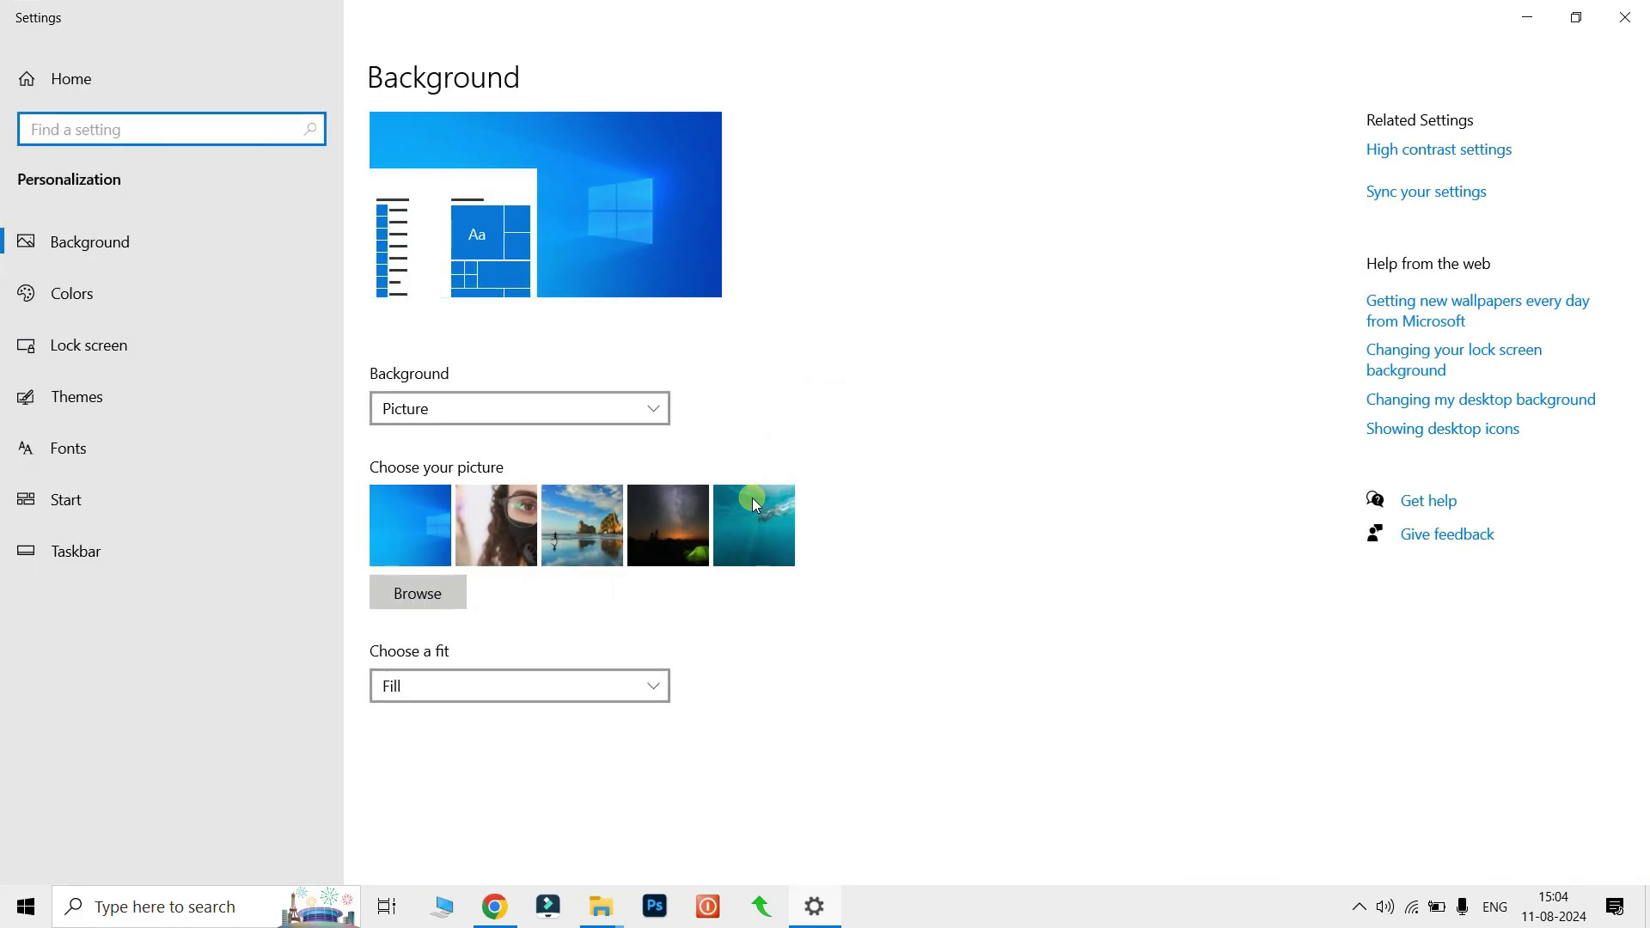
{"action": "left_click", "coordinate": [94, 400]}
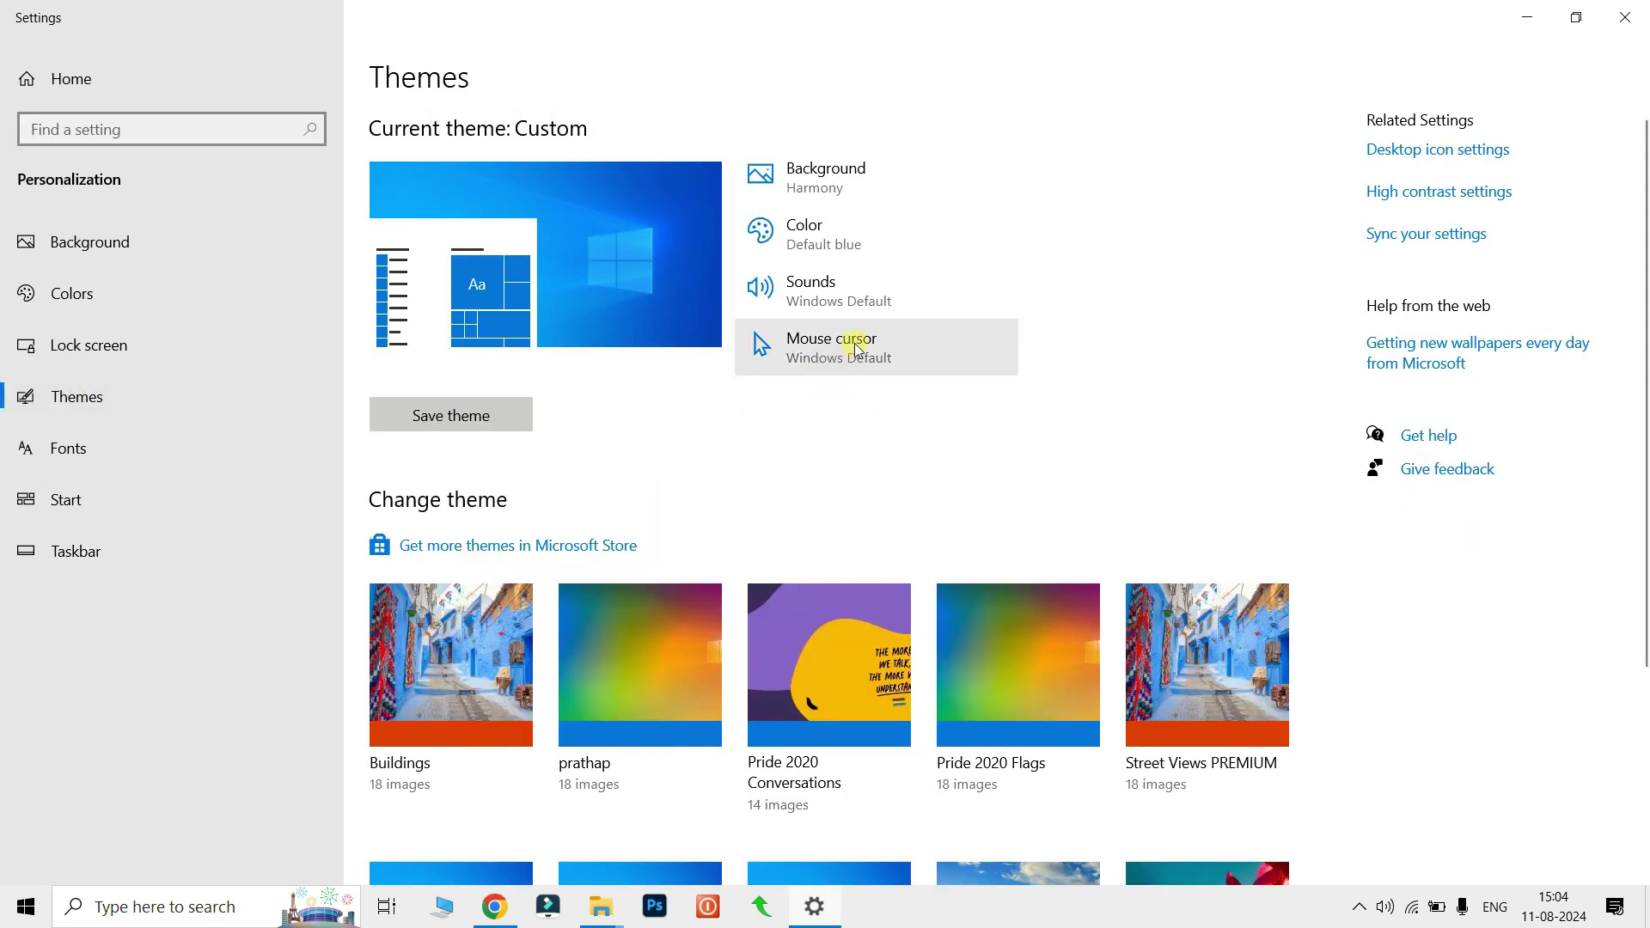
{"action": "left_click", "coordinate": [857, 349]}
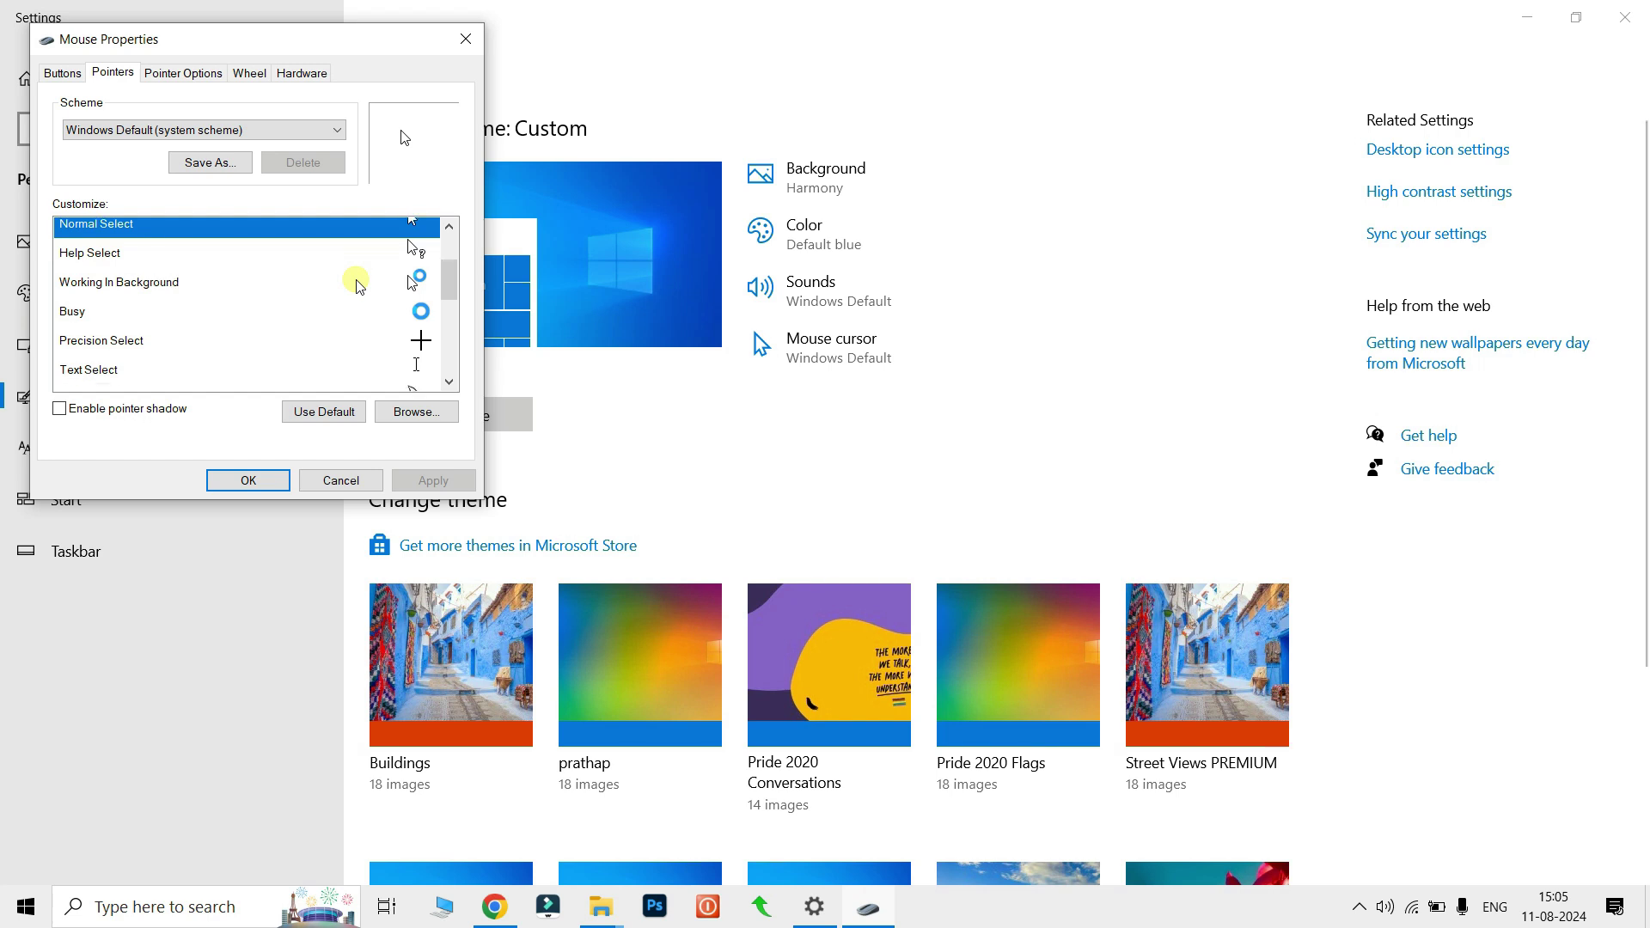
- Assign the Spidey Working cursor from the spidey folder in Downloads to the Normal Select pointer and apply it
{"action": "scroll", "coordinate": [359, 286], "scroll_direction": "down", "scroll_amount": 5}
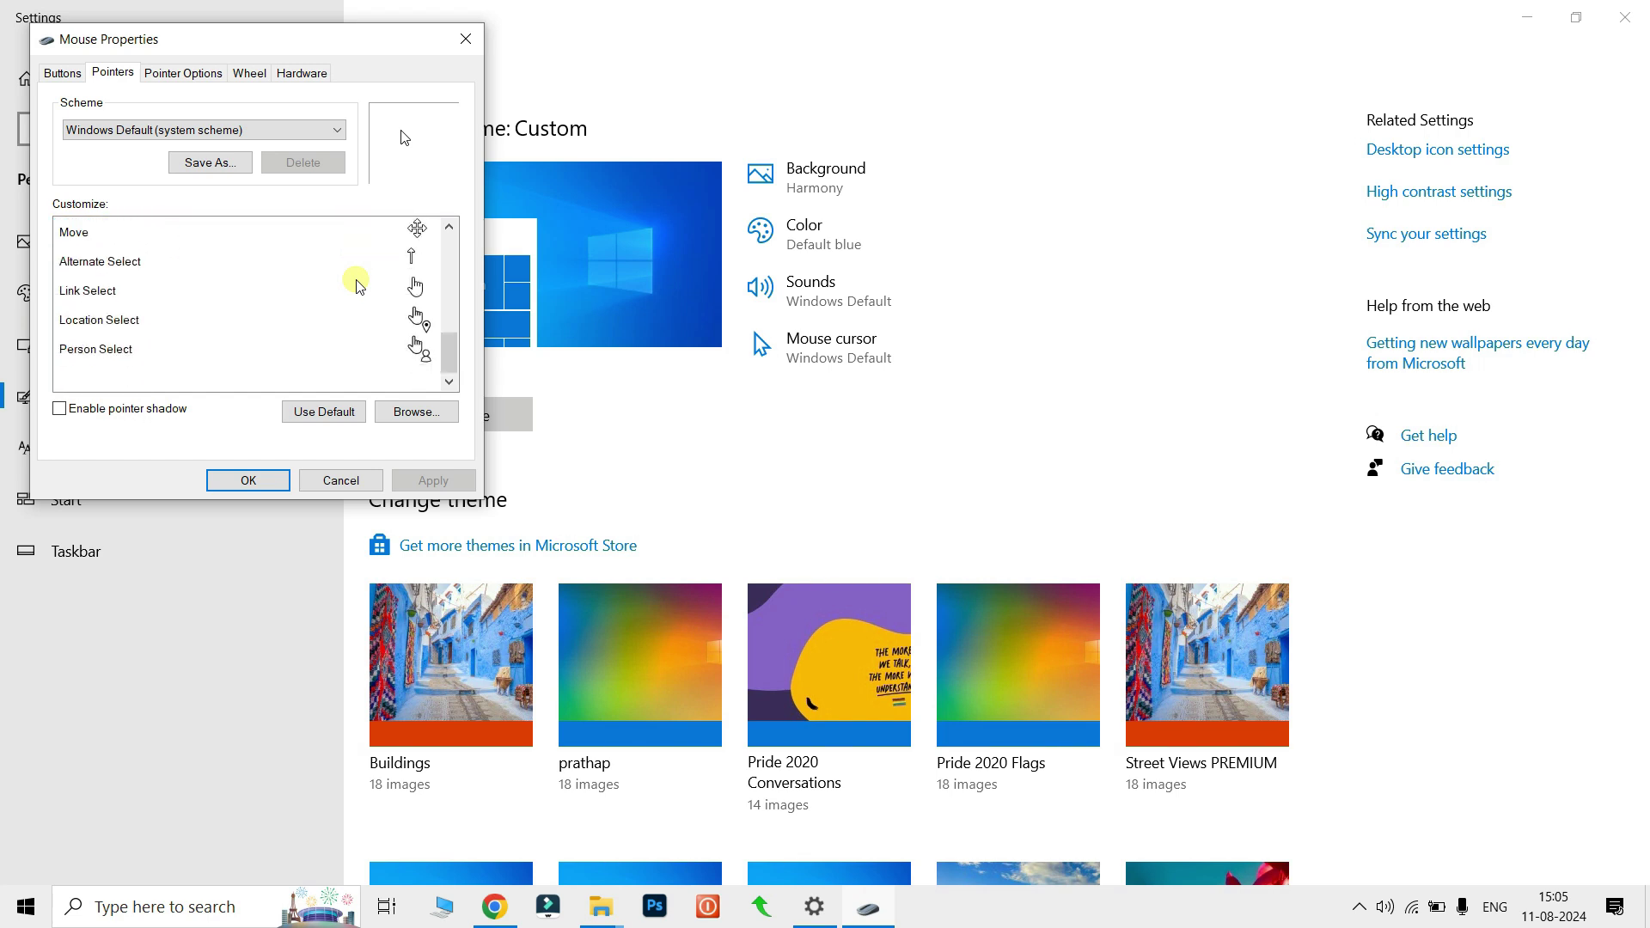
{"action": "scroll", "coordinate": [359, 286], "scroll_direction": "up", "scroll_amount": 5}
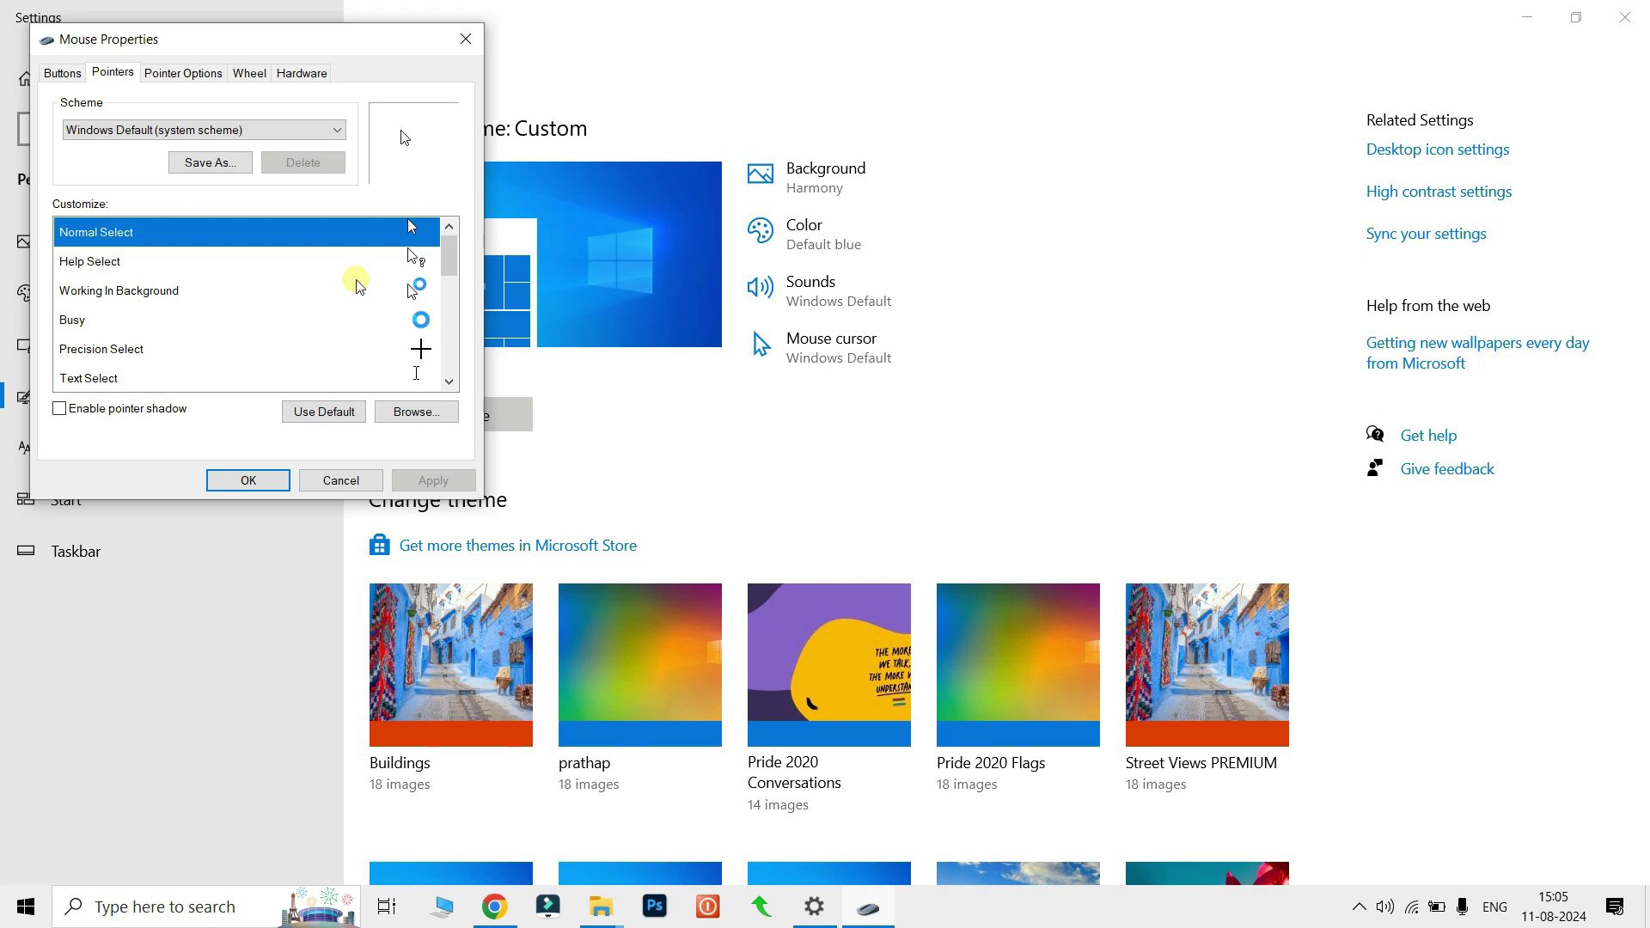
{"action": "left_click", "coordinate": [416, 420]}
{"action": "scroll", "coordinate": [442, 284], "scroll_direction": "down", "scroll_amount": 5}
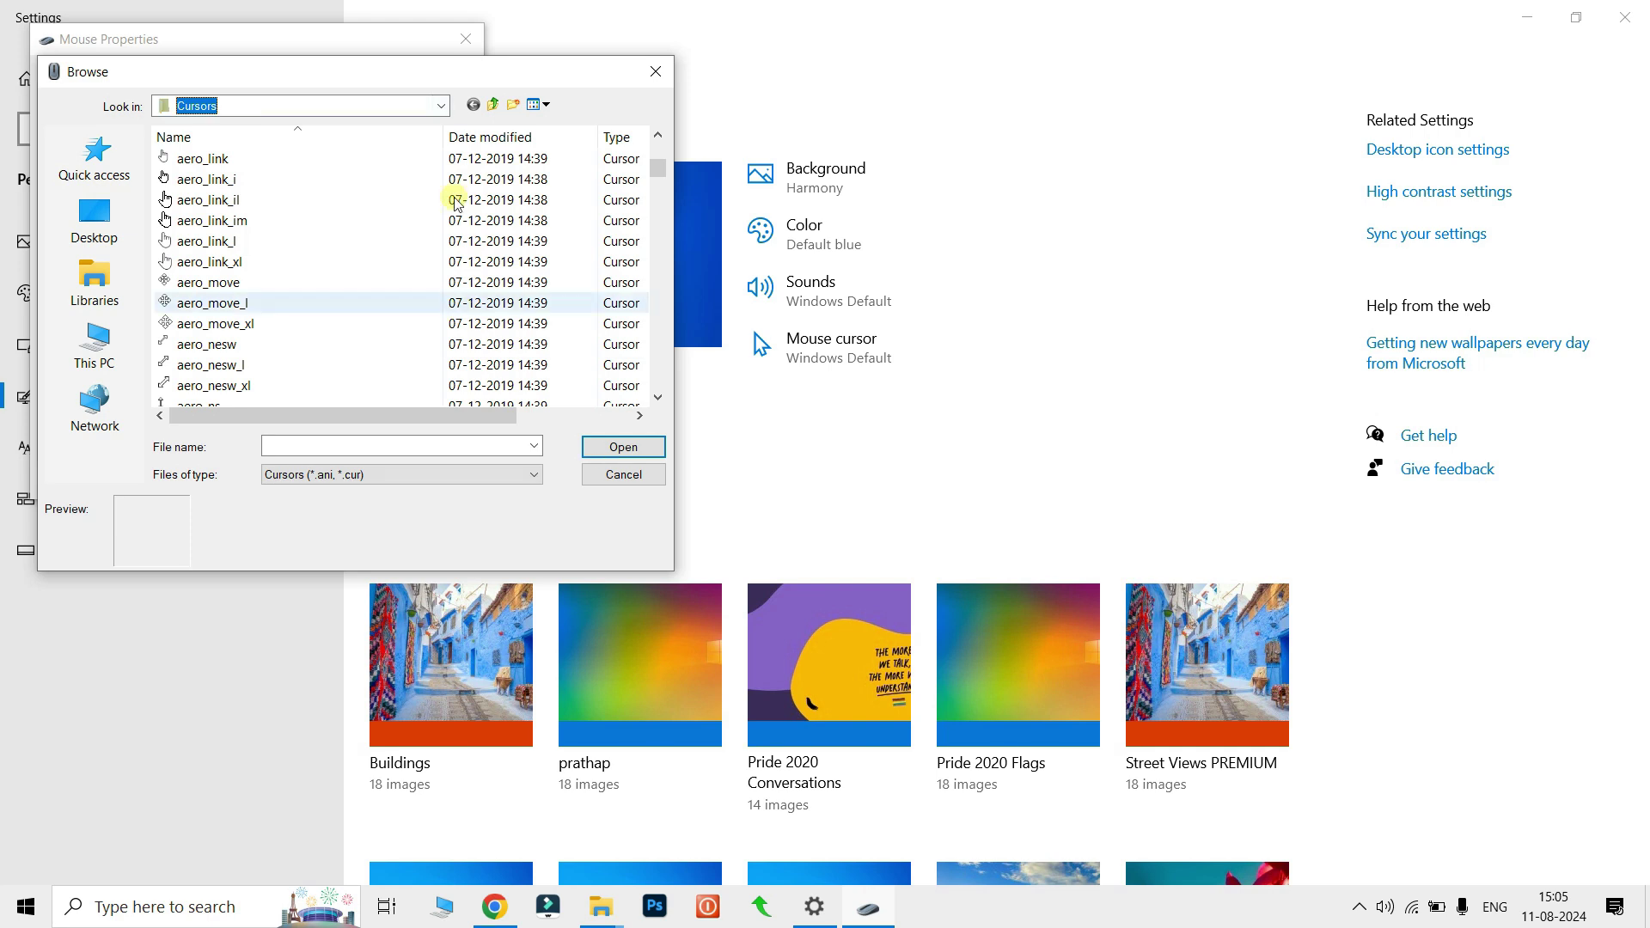
{"action": "left_click", "coordinate": [443, 106]}
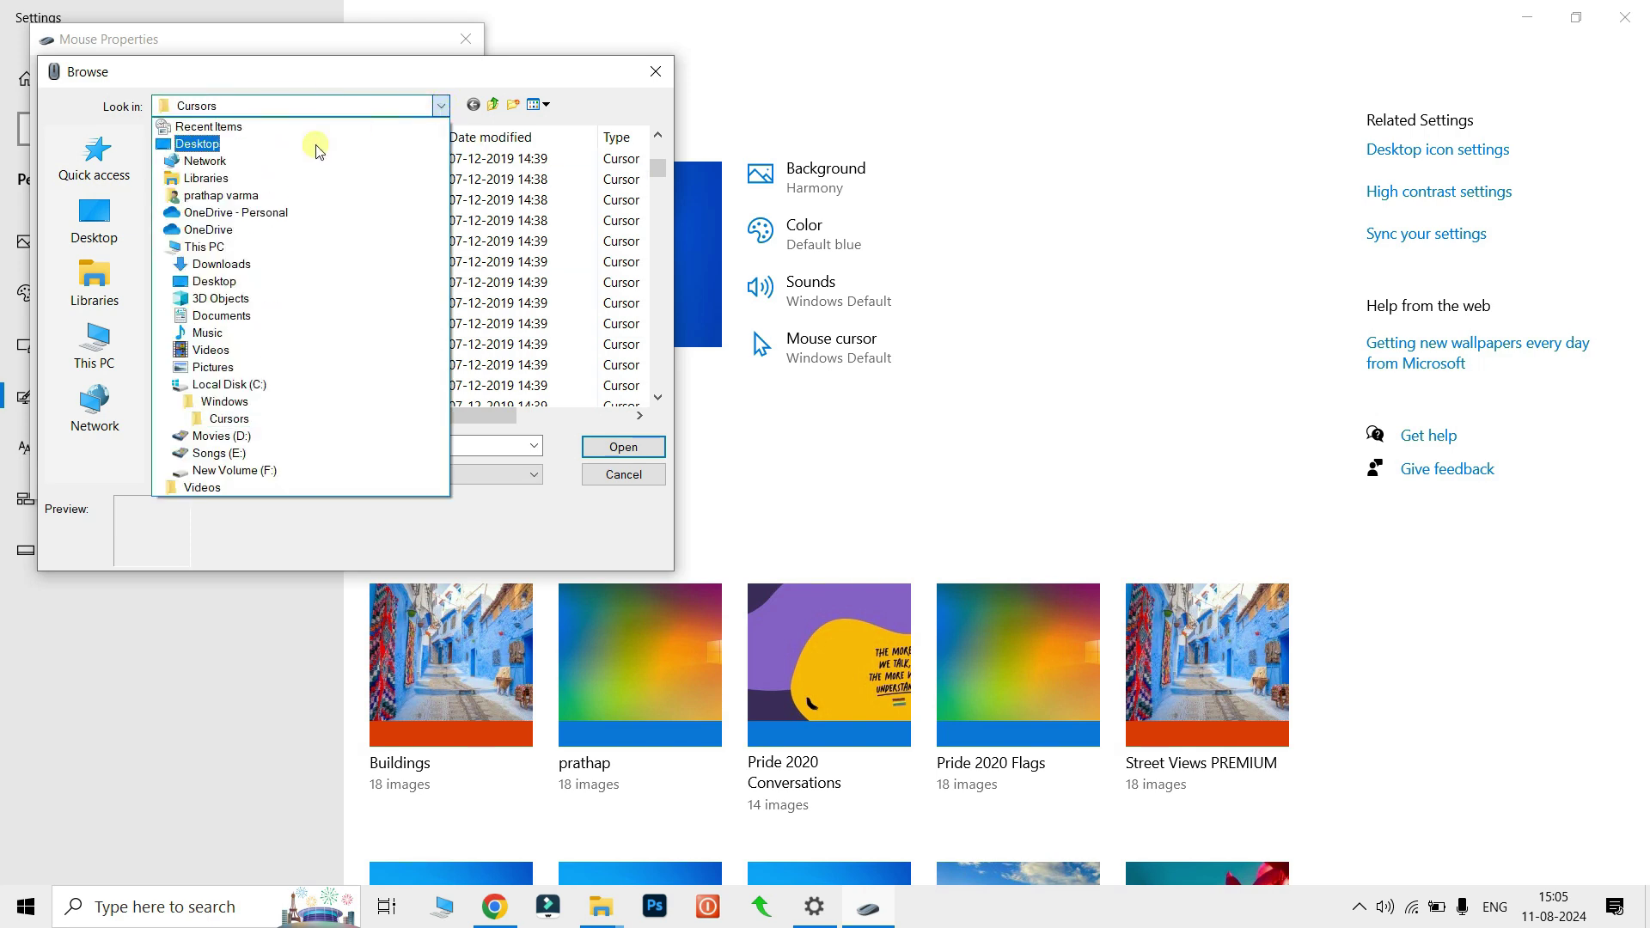
{"action": "left_click", "coordinate": [237, 266]}
{"action": "double_click", "coordinate": [204, 249]}
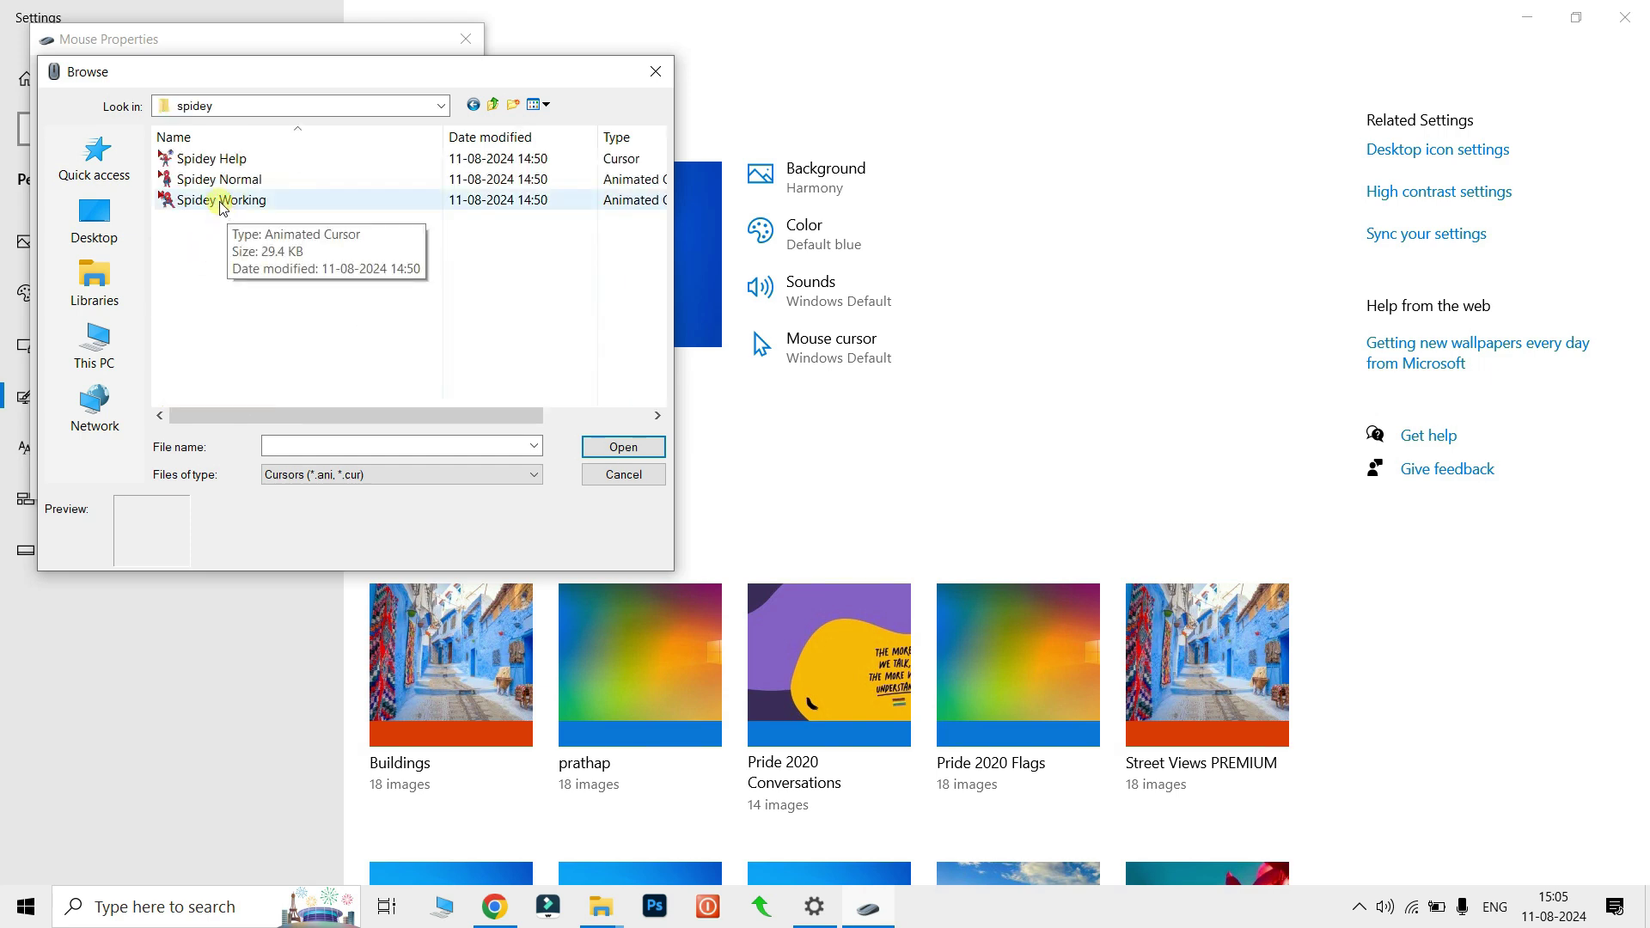
{"action": "left_click", "coordinate": [222, 206]}
{"action": "left_click", "coordinate": [624, 448]}
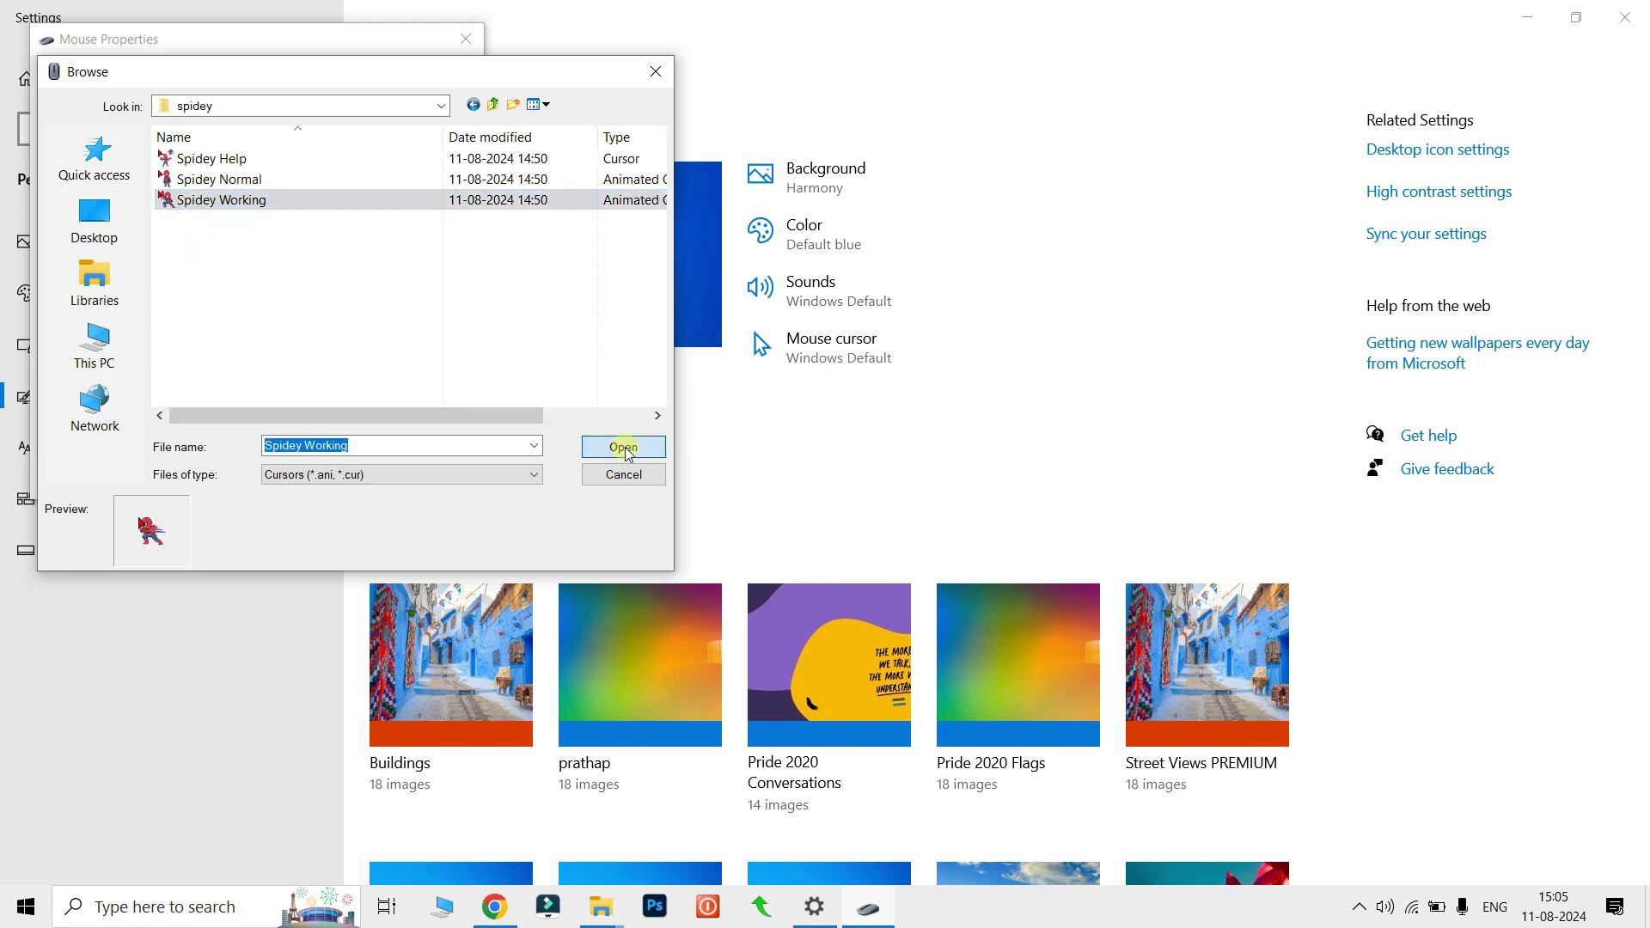
{"action": "left_click", "coordinate": [454, 473]}
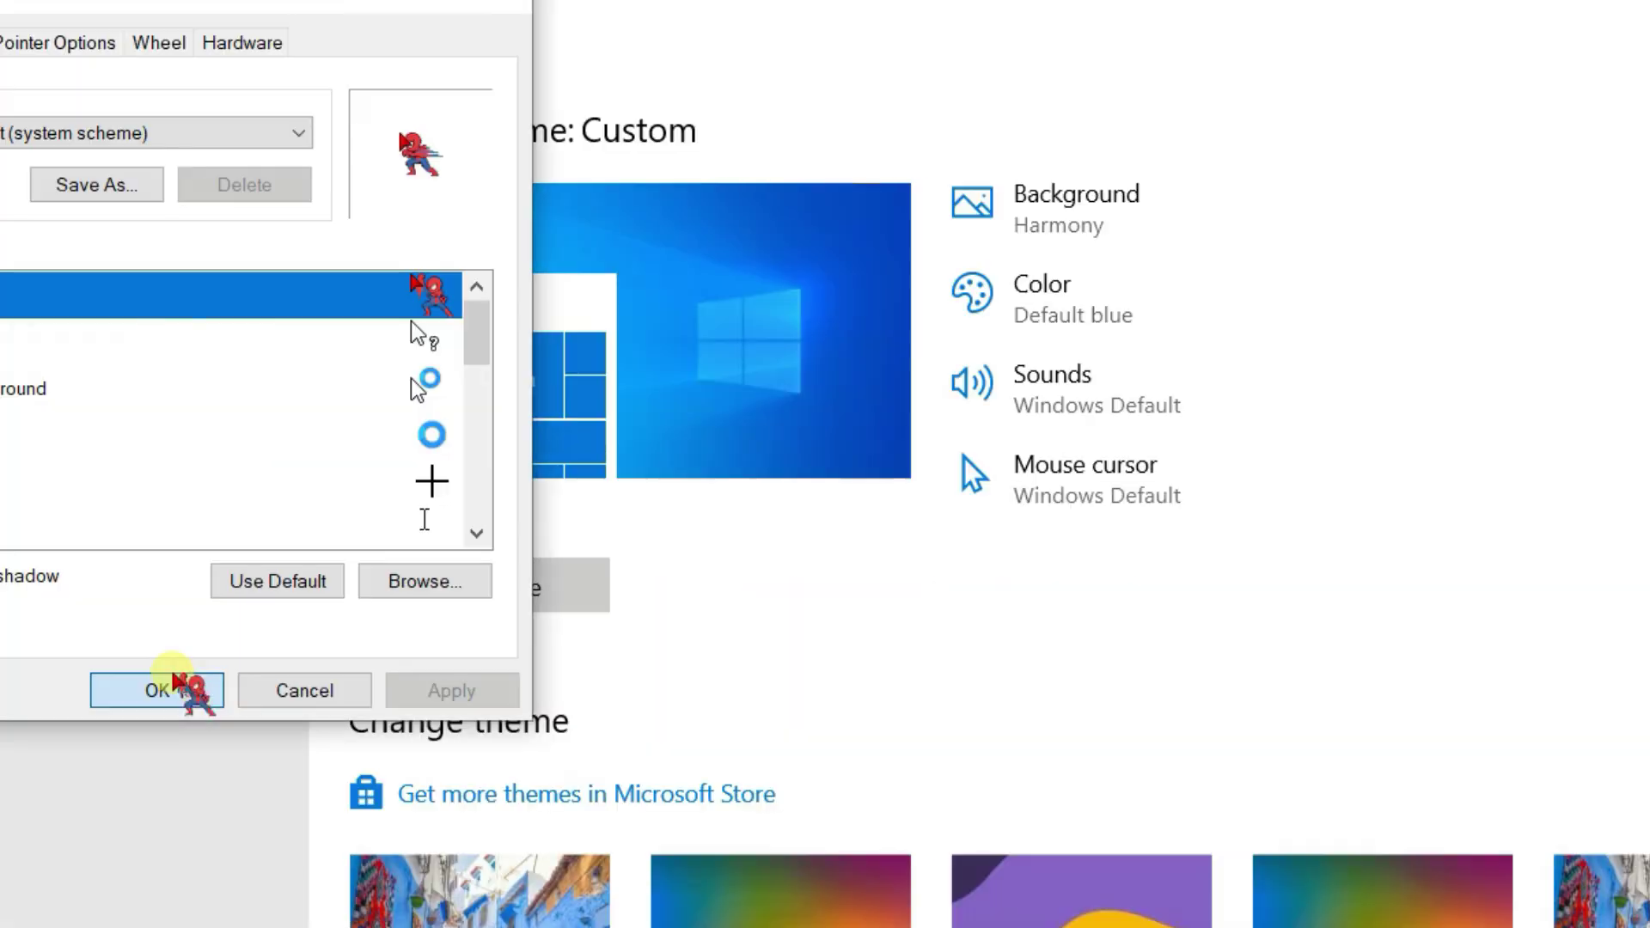
- Close and reopen the mouse cursor properties, and apply Blue Phlame Arrow alternate select from Downloads as the Normal Select pointer
{"action": "left_click", "coordinate": [172, 684]}
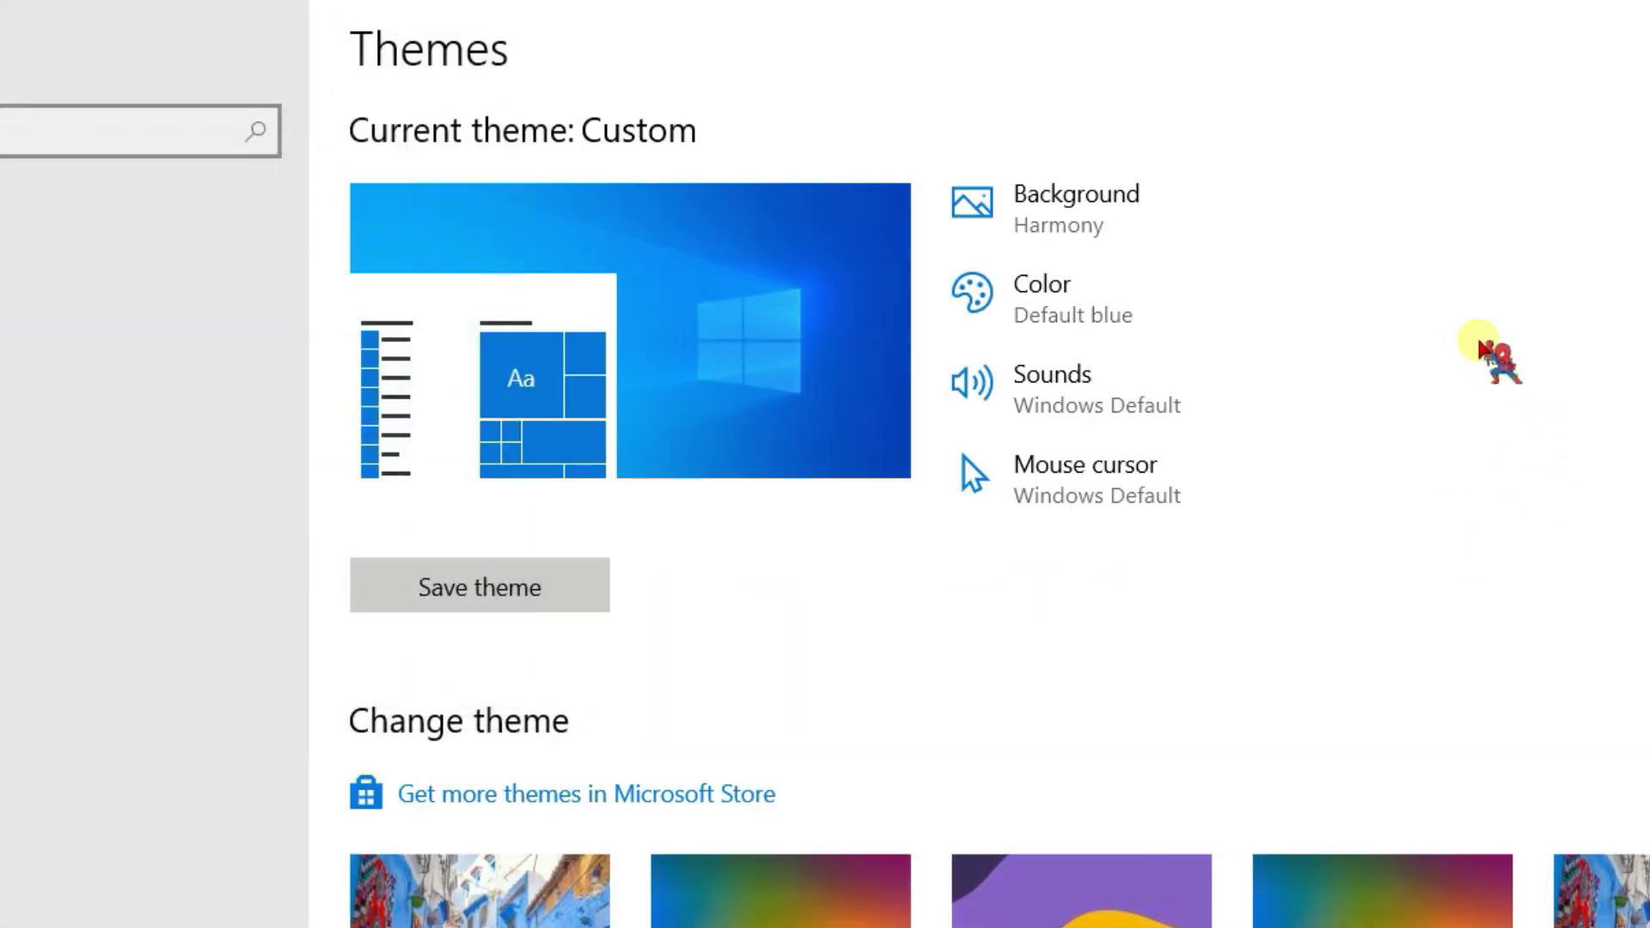
{"action": "left_click", "coordinate": [1099, 488]}
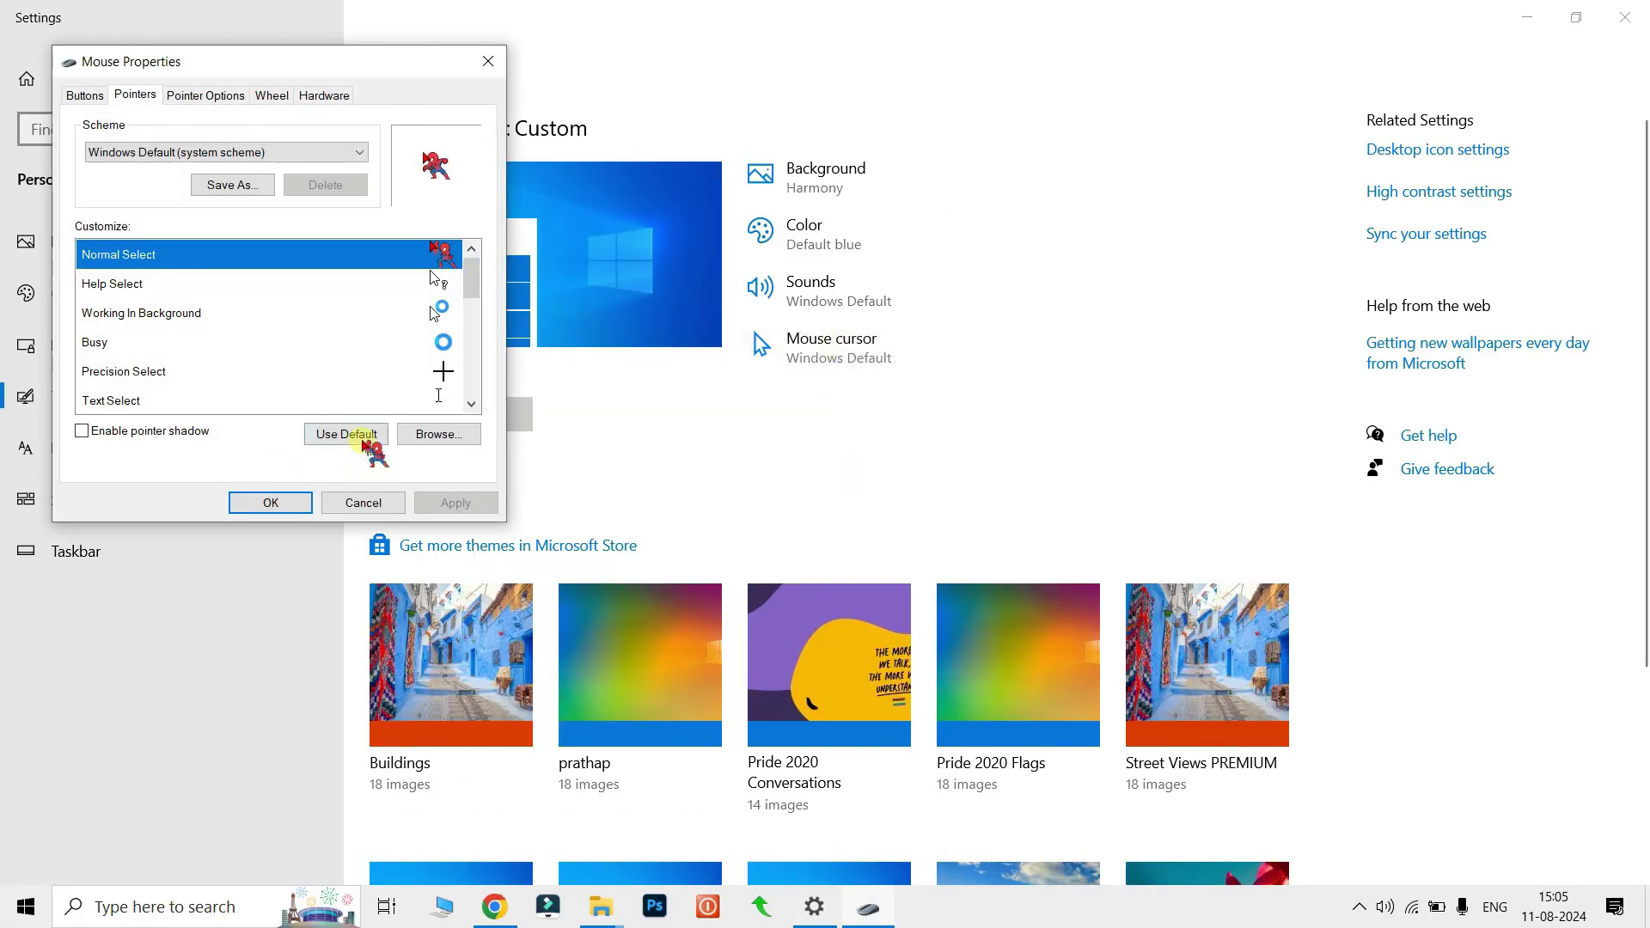
{"action": "left_click", "coordinate": [438, 433]}
{"action": "left_click", "coordinate": [463, 128]}
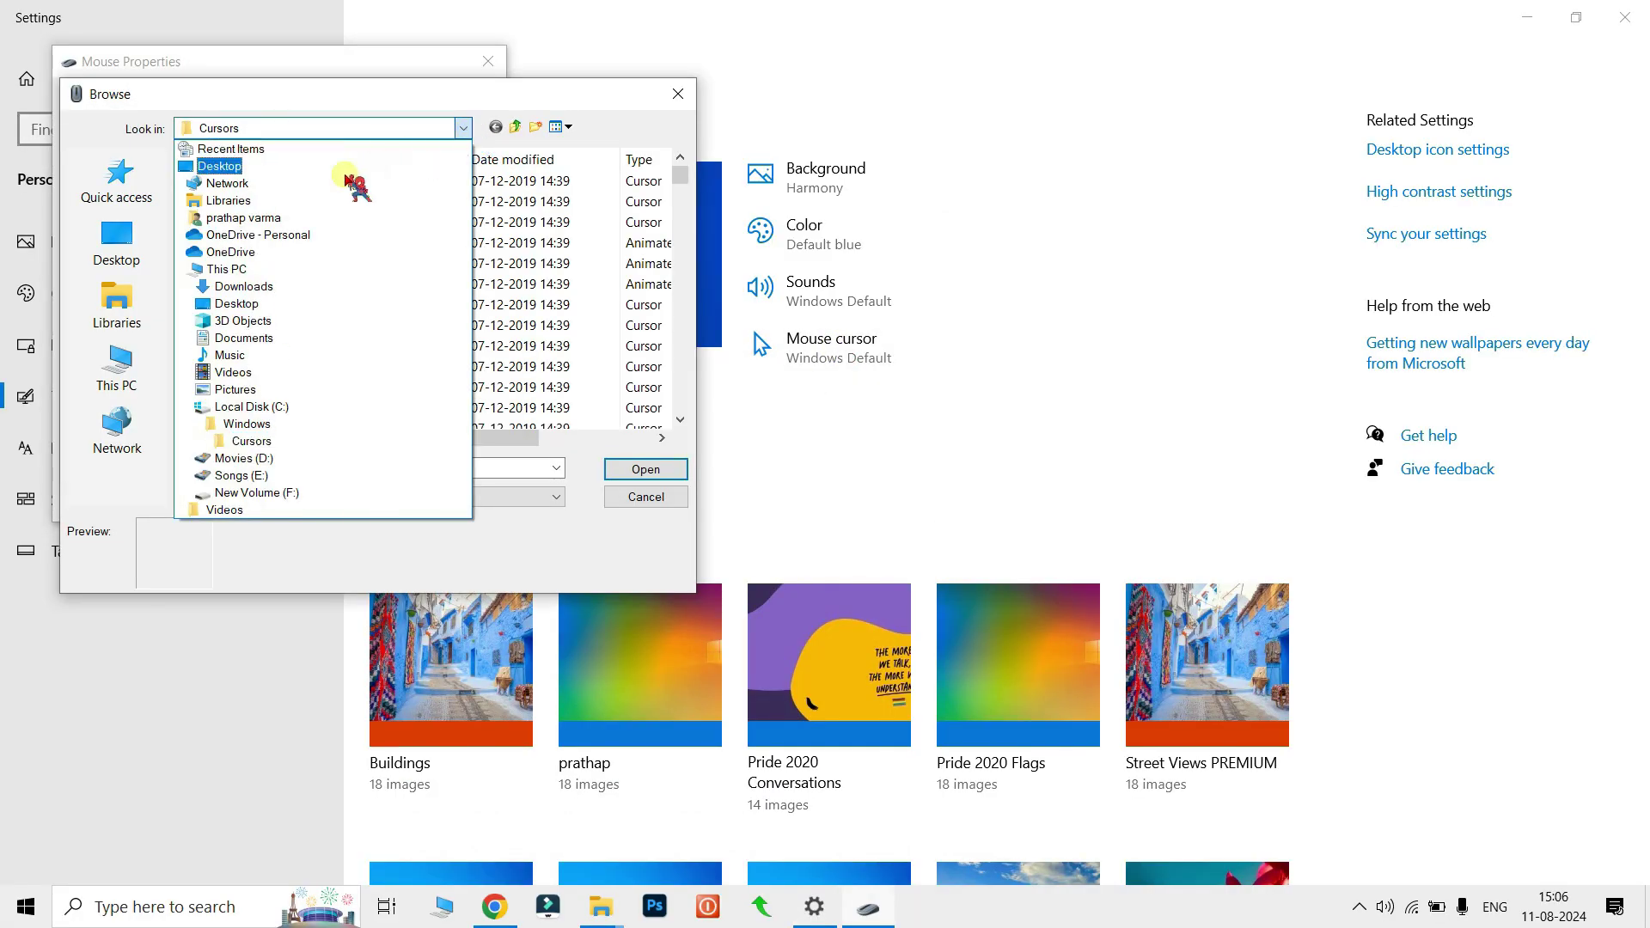
{"action": "left_click", "coordinate": [242, 286]}
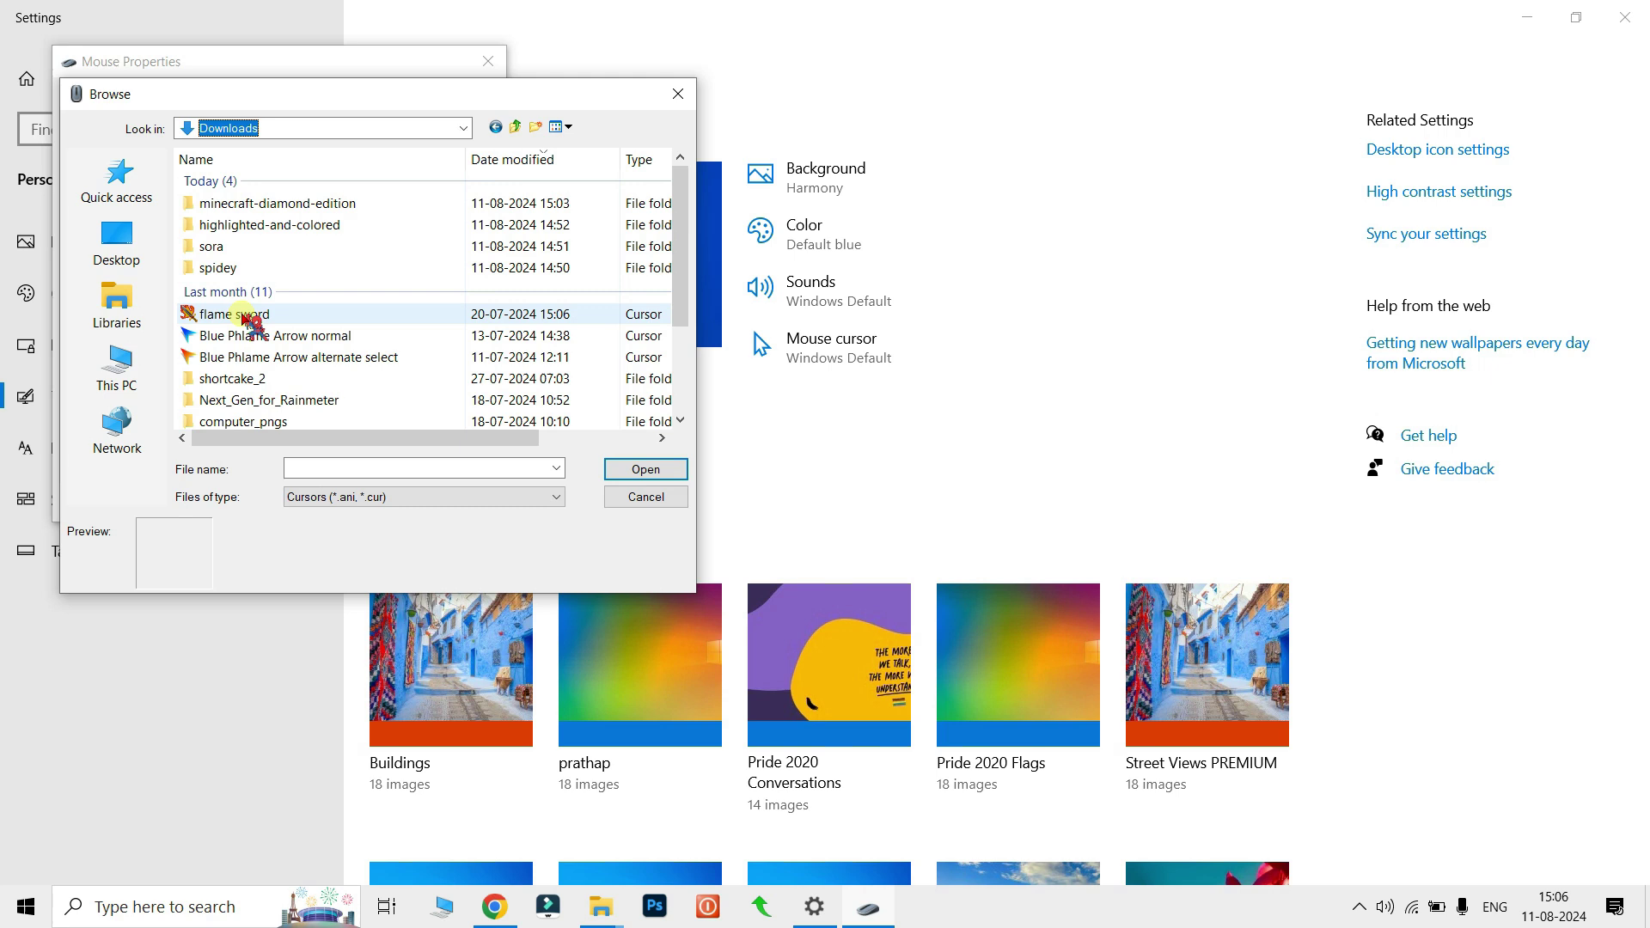
{"action": "left_click", "coordinate": [215, 357]}
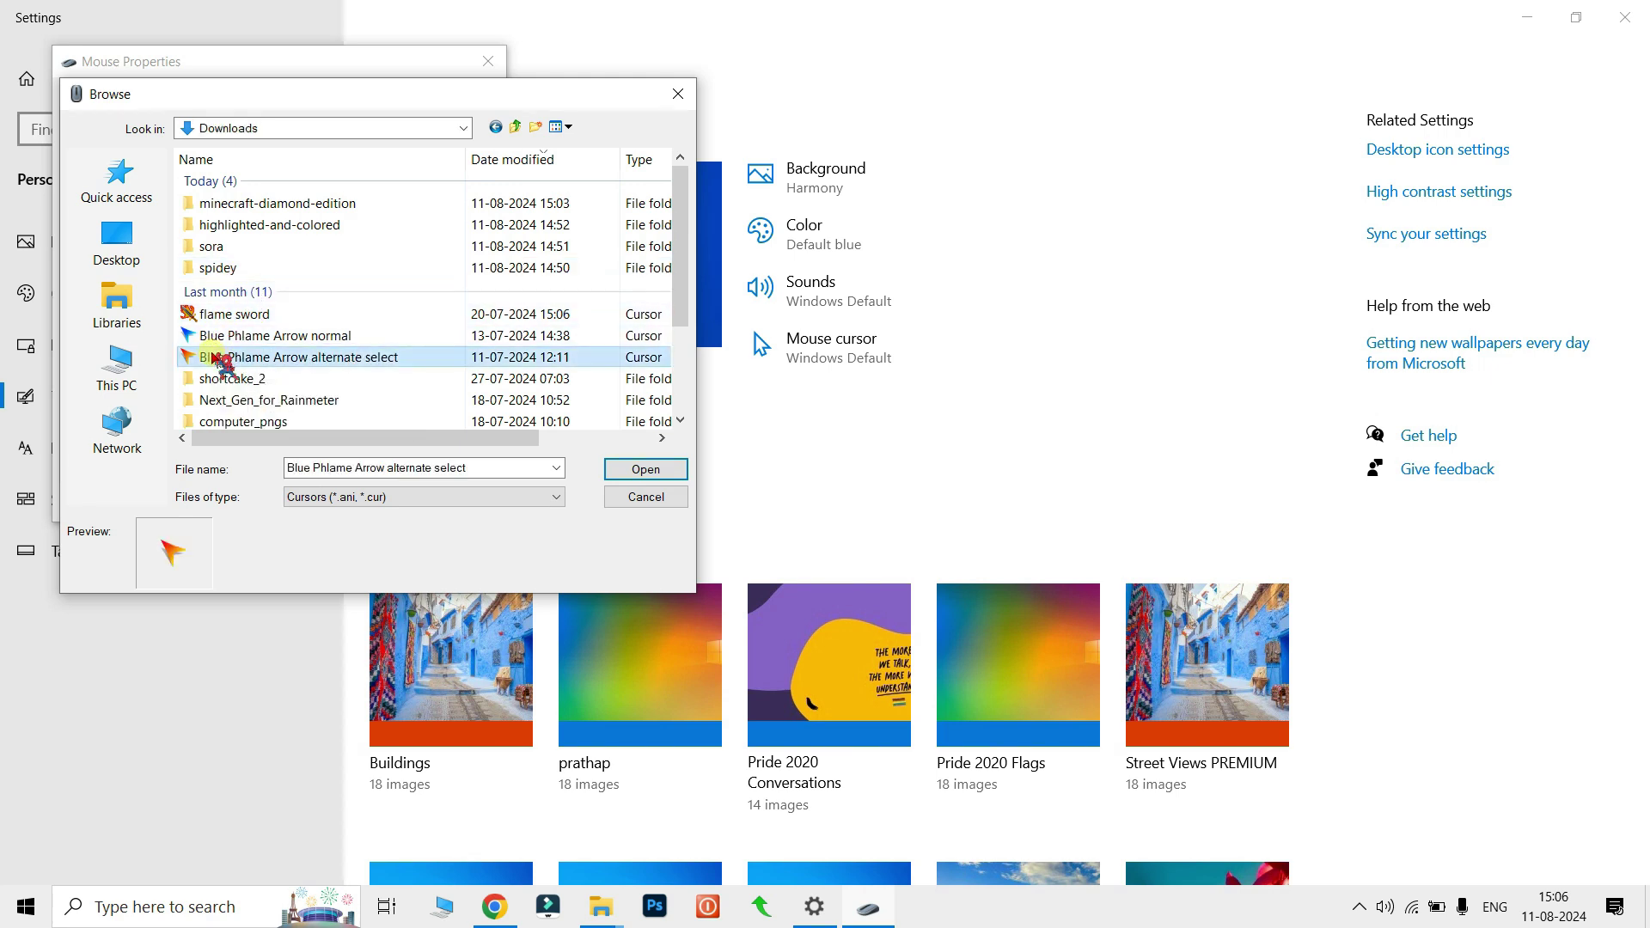
{"action": "left_click", "coordinate": [627, 469]}
{"action": "left_click", "coordinate": [455, 503]}
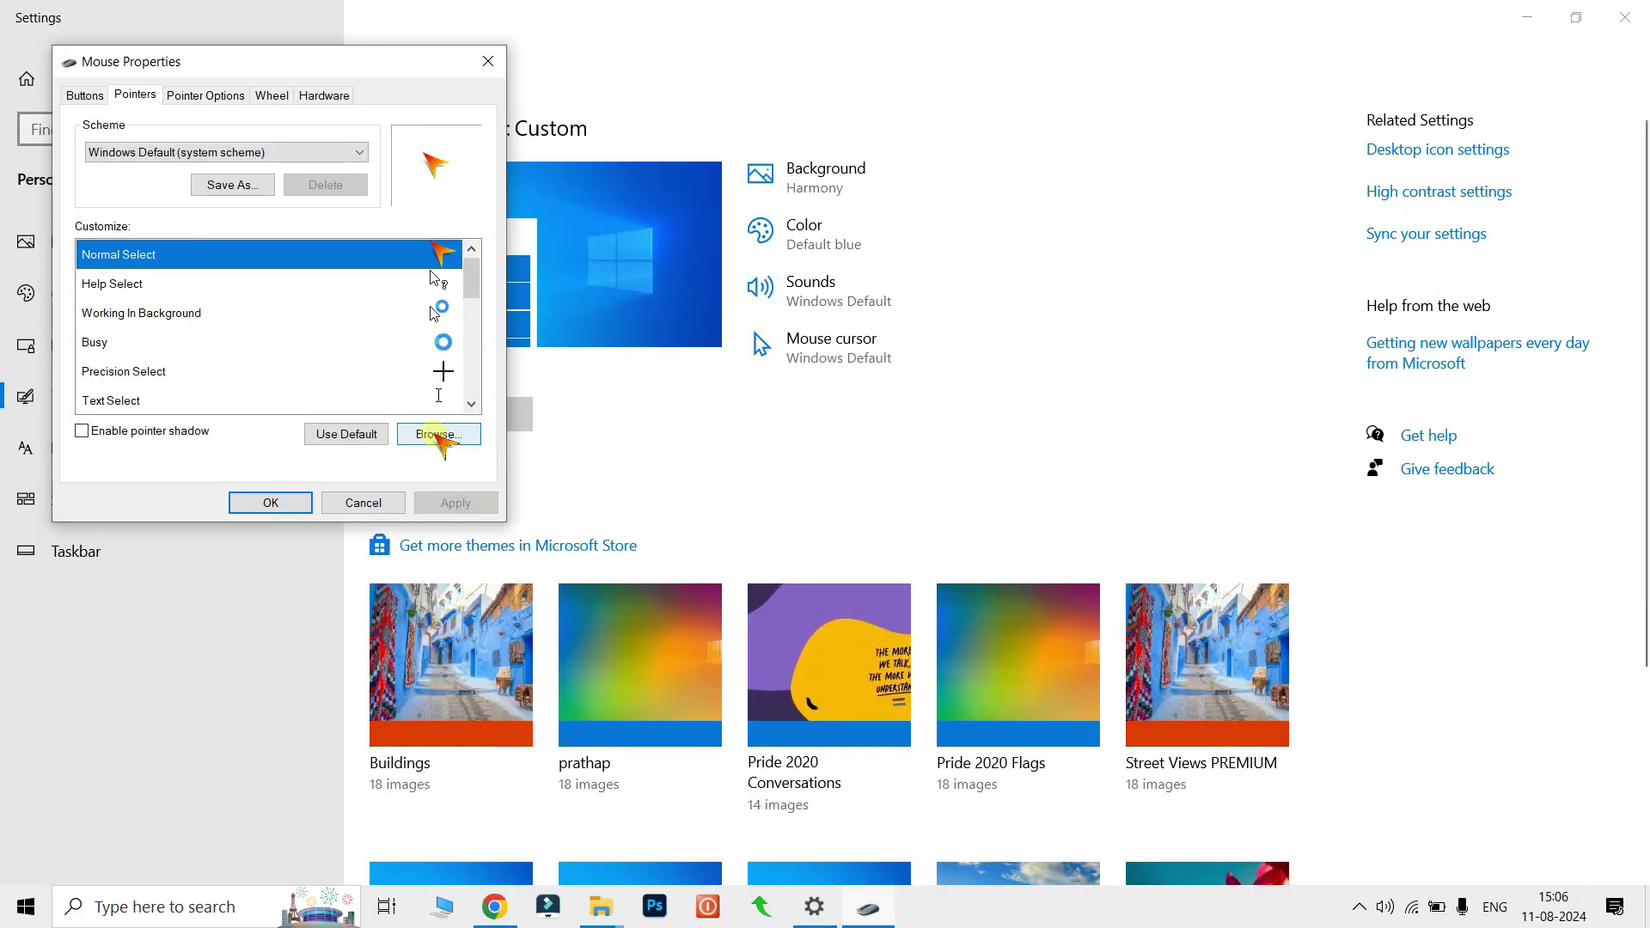
- Change the Normal Select pointer to the flame sword cursor in Downloads and apply it
{"action": "left_click", "coordinate": [438, 435]}
{"action": "left_click", "coordinate": [335, 315]}
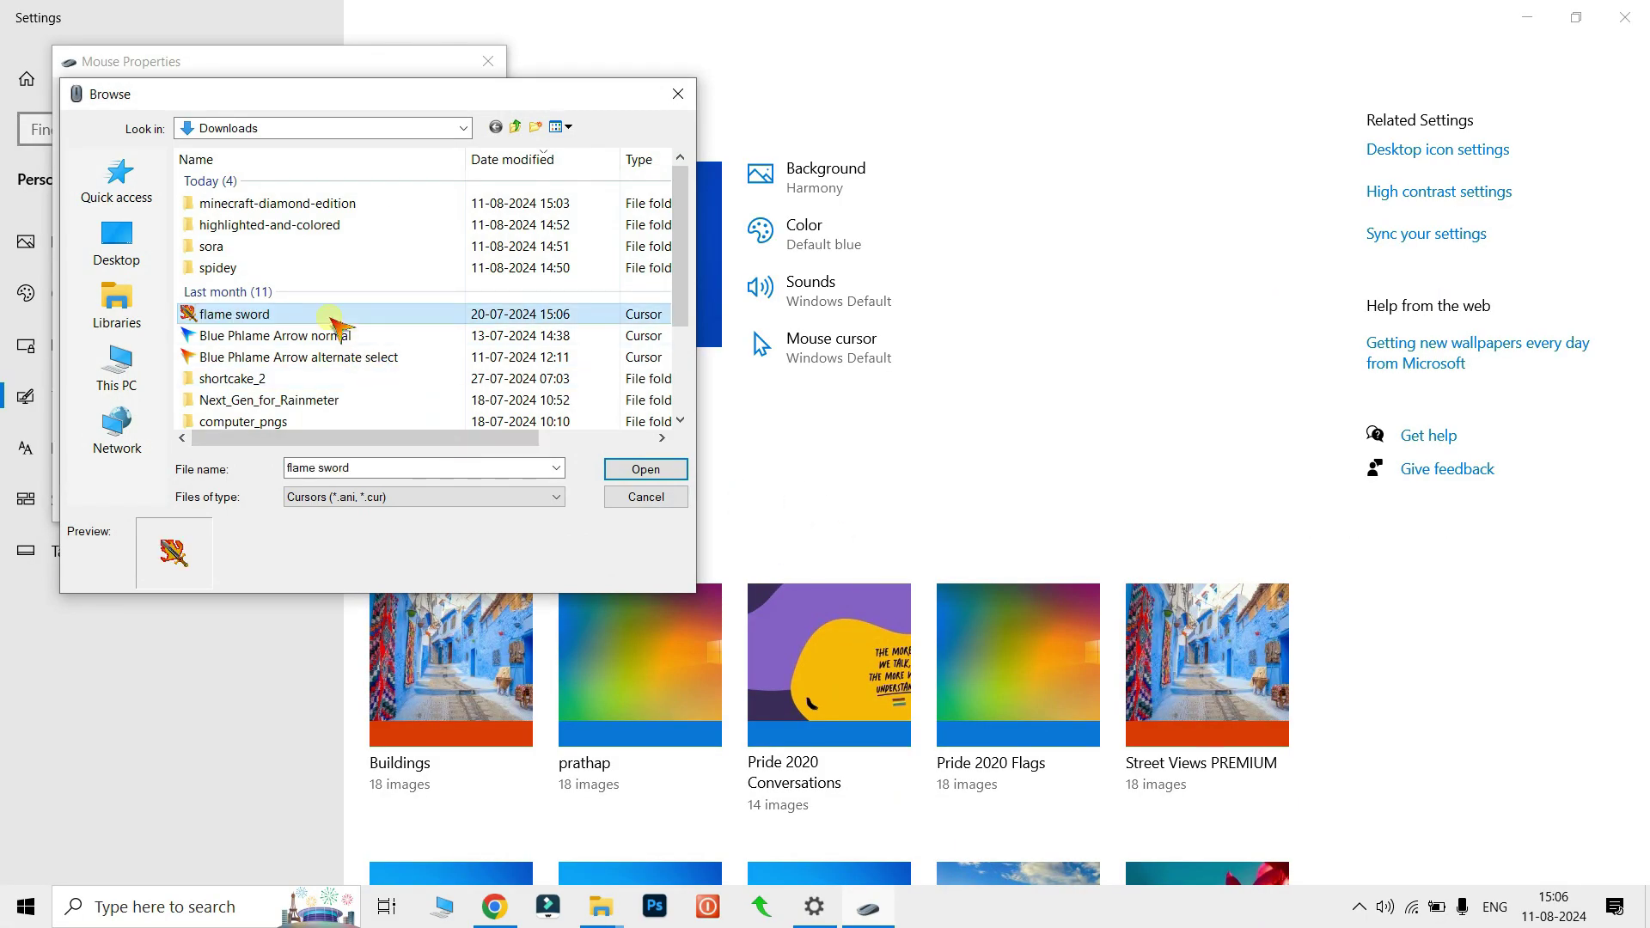
{"action": "left_click", "coordinate": [646, 470]}
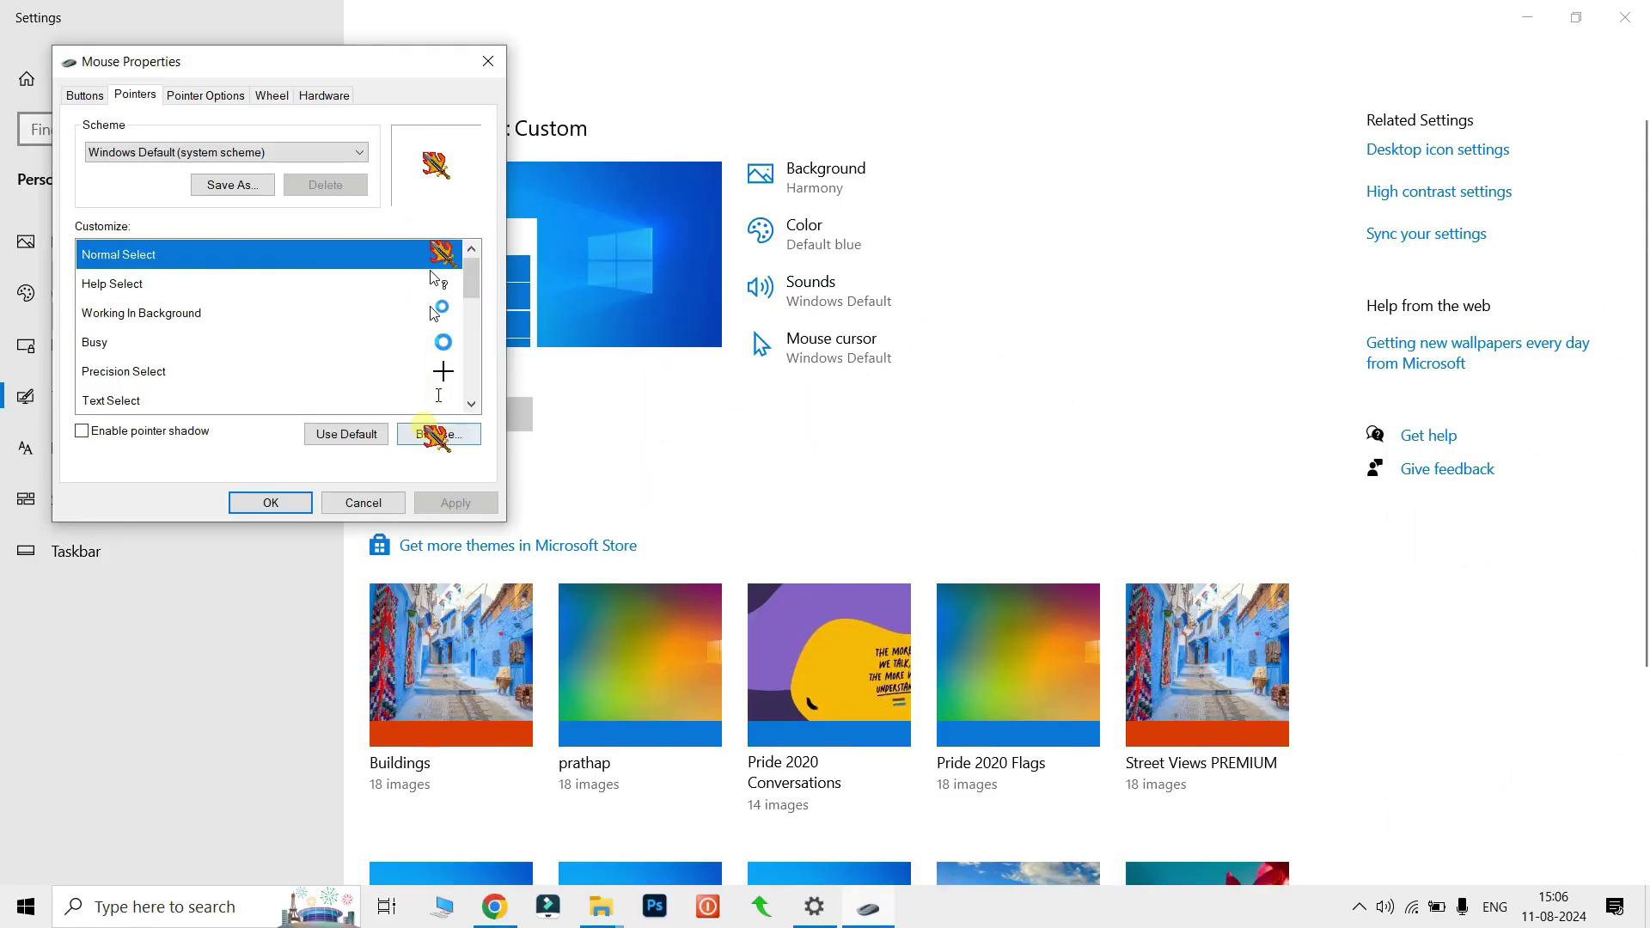
- Apply the Dark Pink cursor from the highlighted-and-colored folder to Normal Select, and close the mouse properties and Settings
{"action": "left_click", "coordinate": [427, 430]}
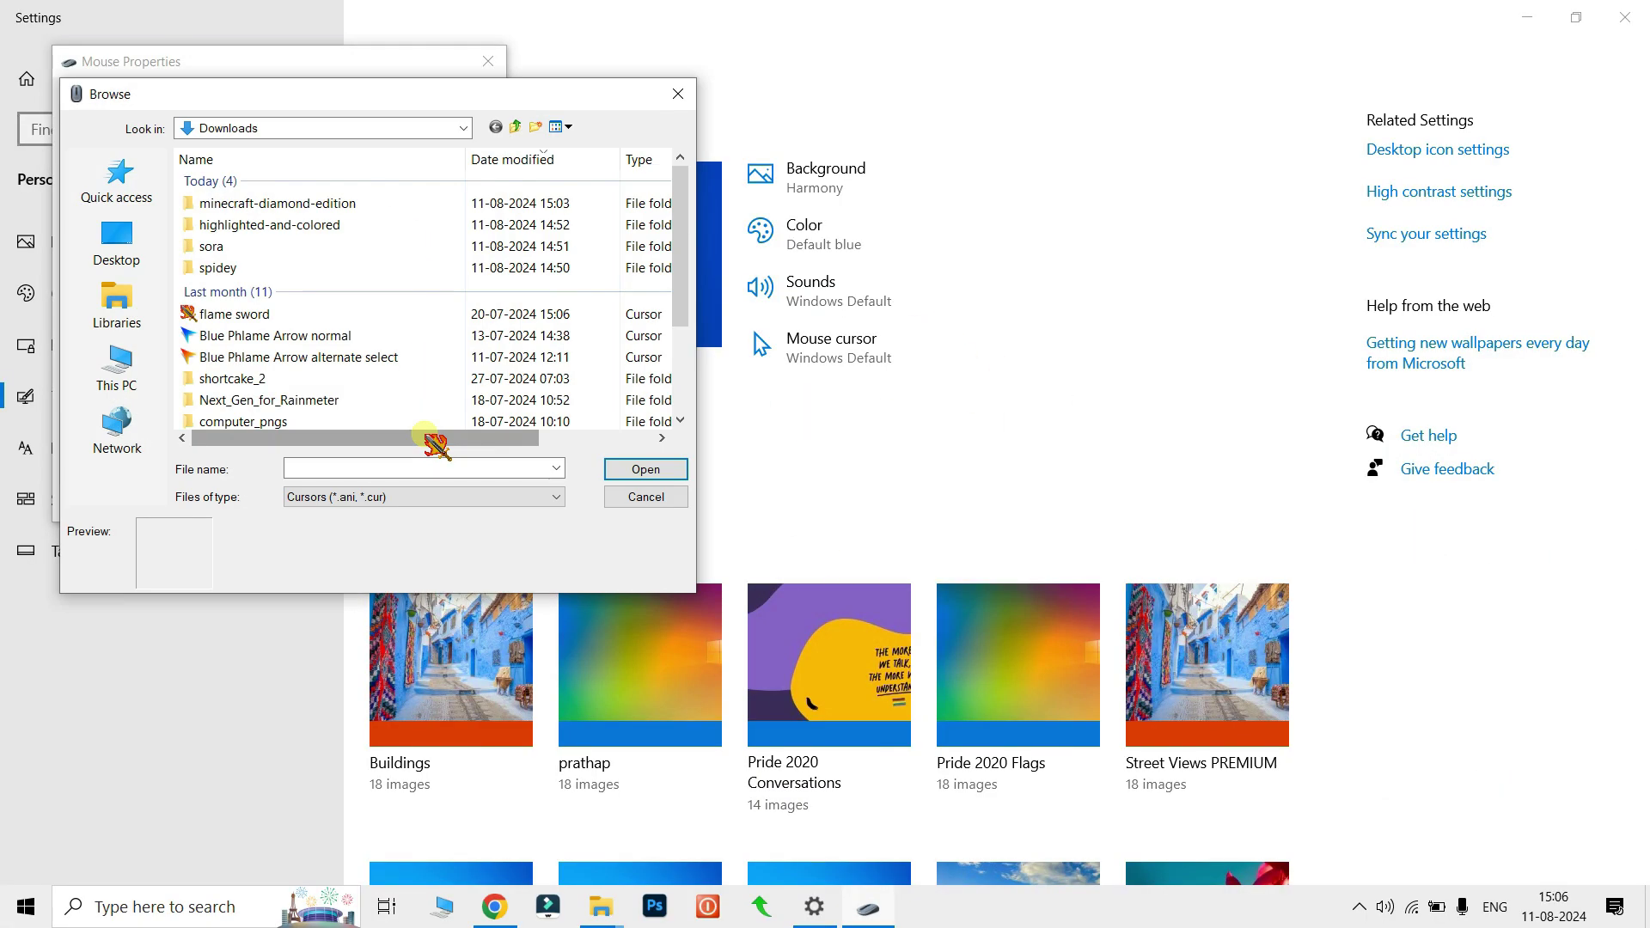
{"action": "double_click", "coordinate": [456, 185]}
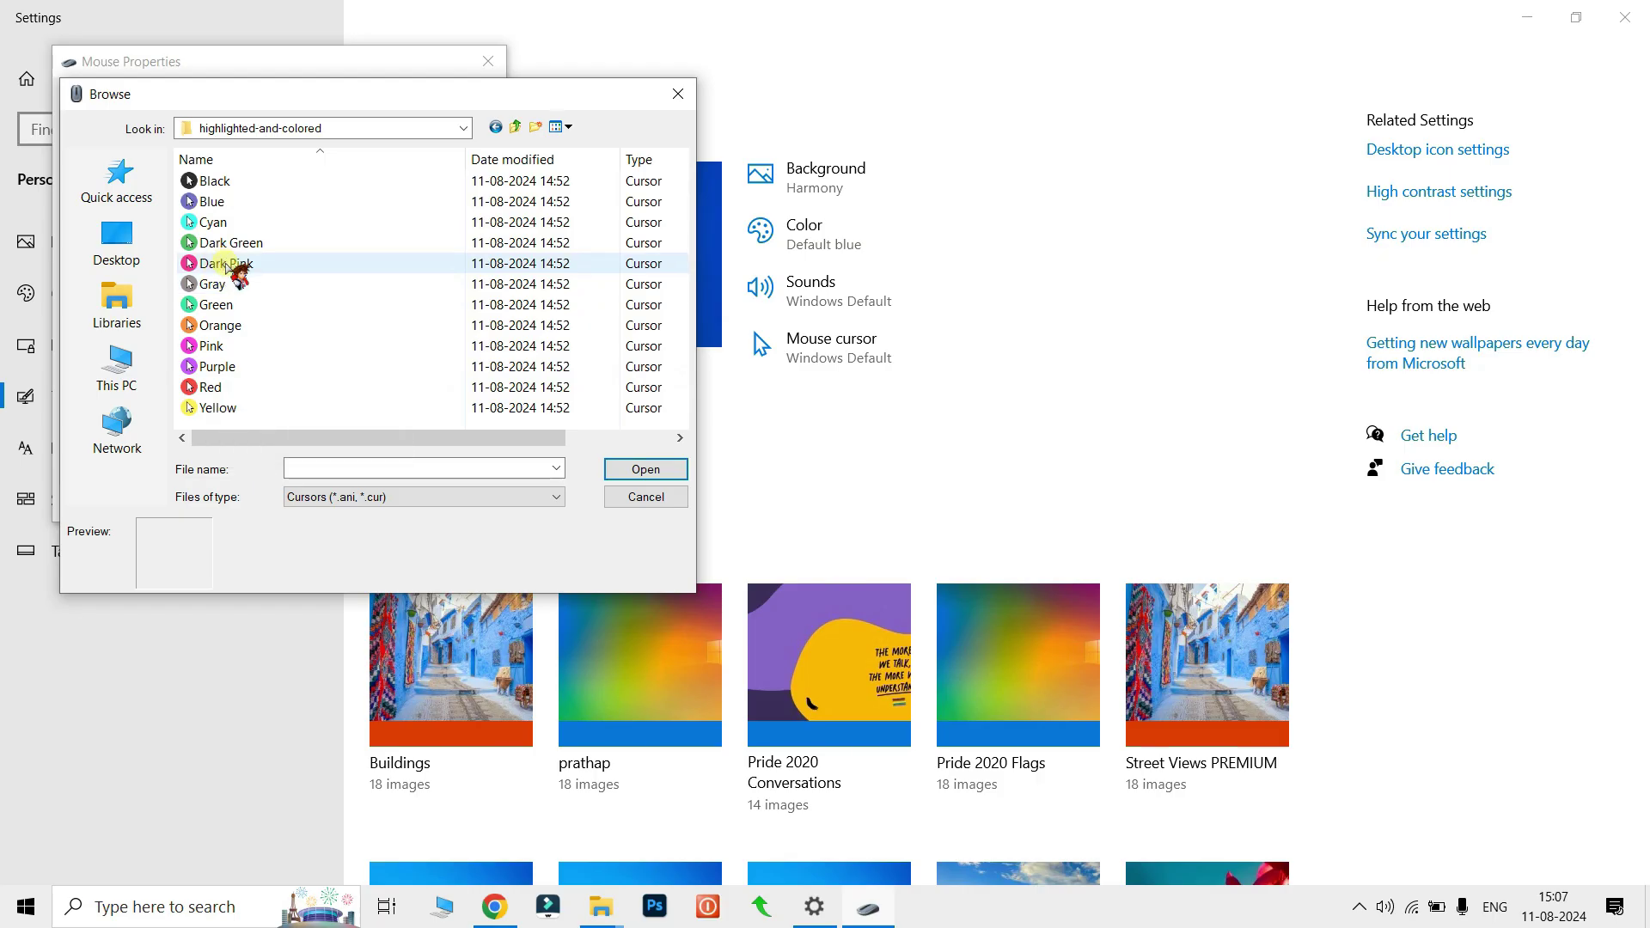
{"action": "left_click", "coordinate": [228, 267]}
{"action": "left_click", "coordinate": [645, 469]}
{"action": "left_click", "coordinate": [495, 502]}
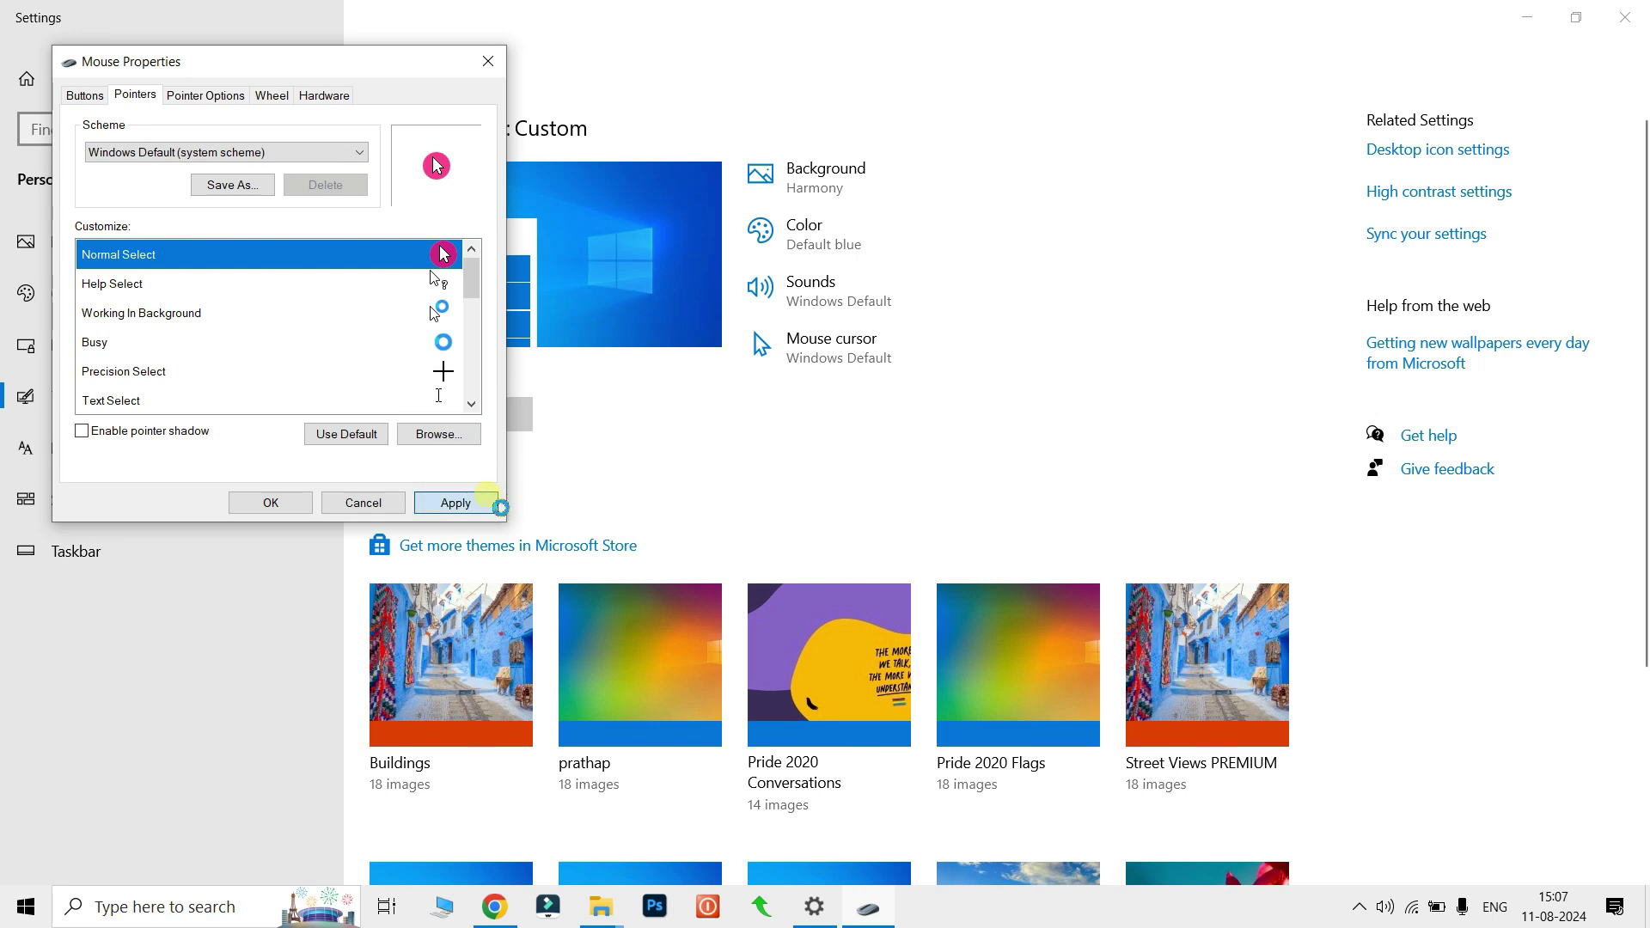
{"action": "left_click", "coordinate": [286, 501]}
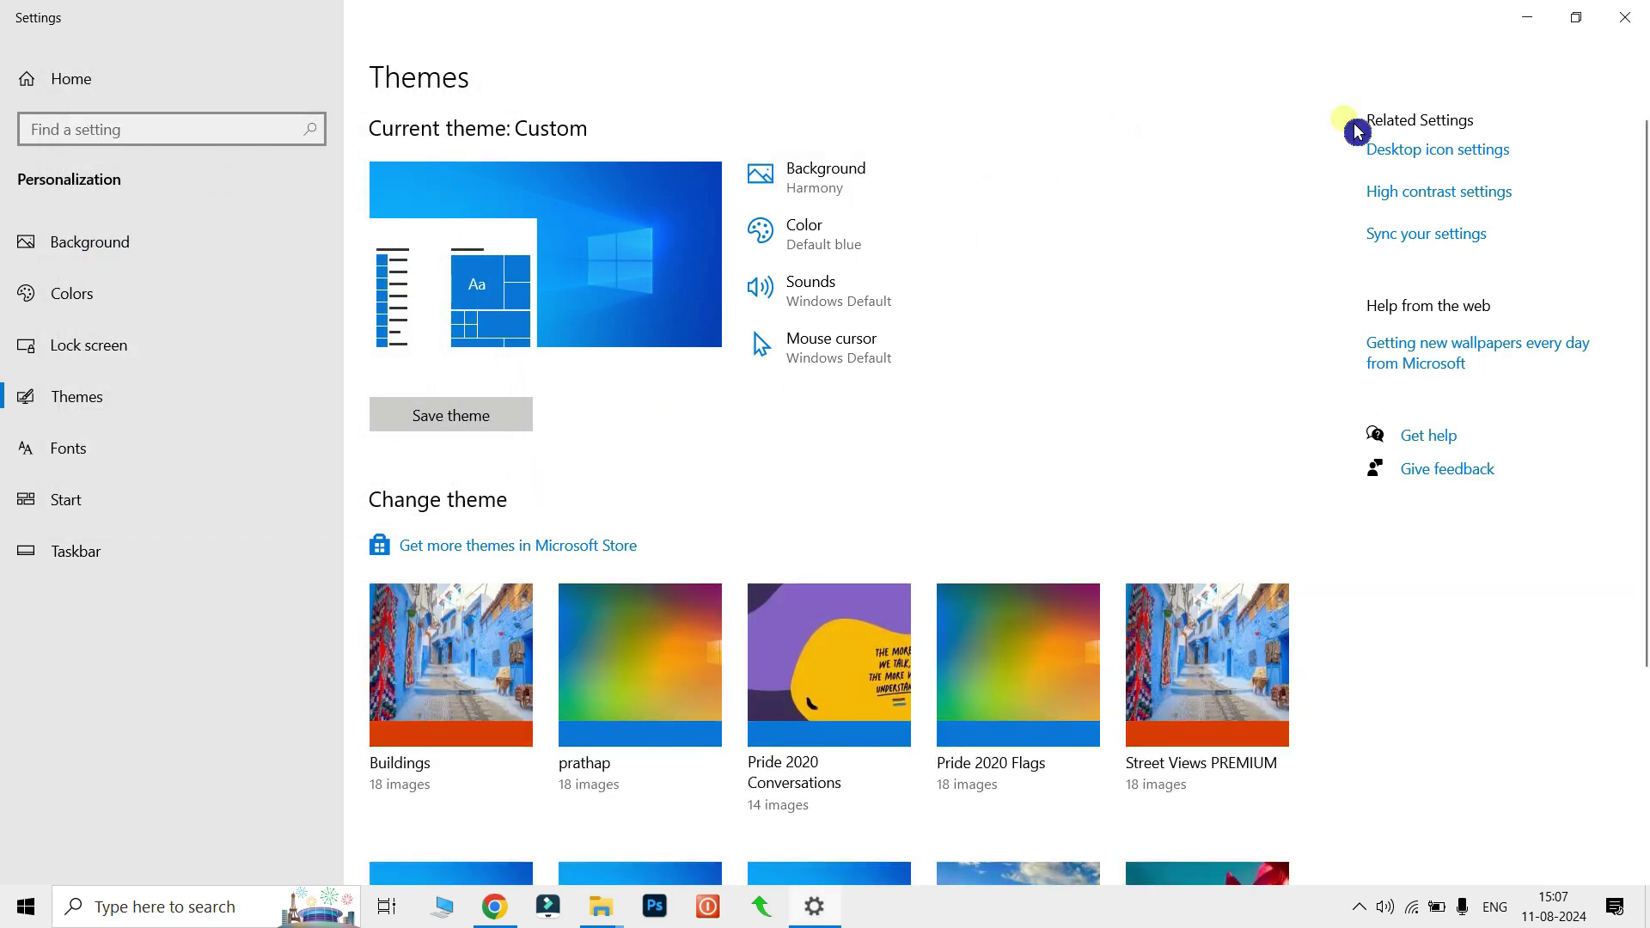
{"action": "left_click", "coordinate": [1625, 18]}
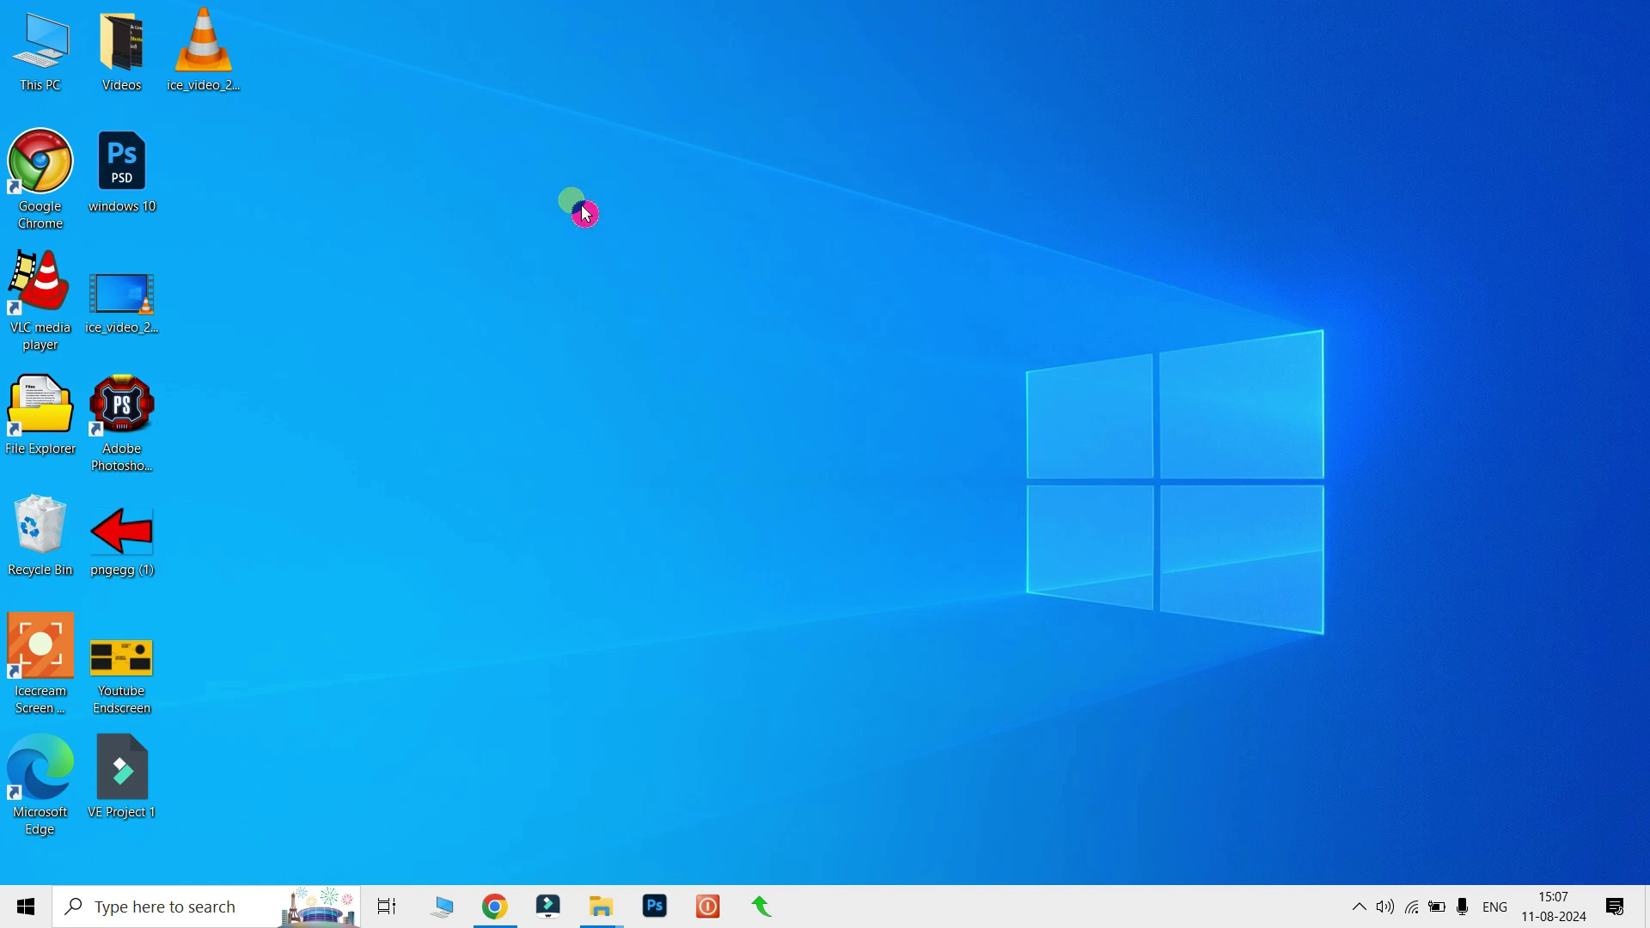